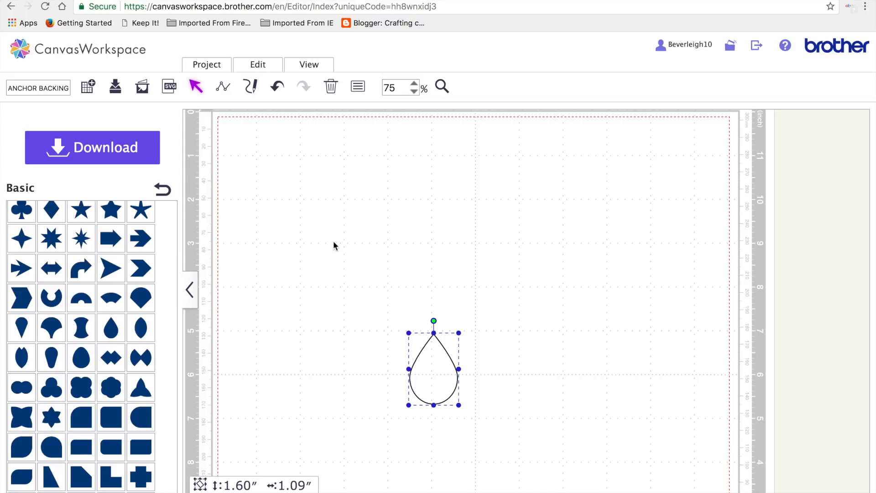
Paste a copy of the teardrop, flip it vertically and place it just above the original with the points facing.
{"action": "key", "text": "ctrl+v"}
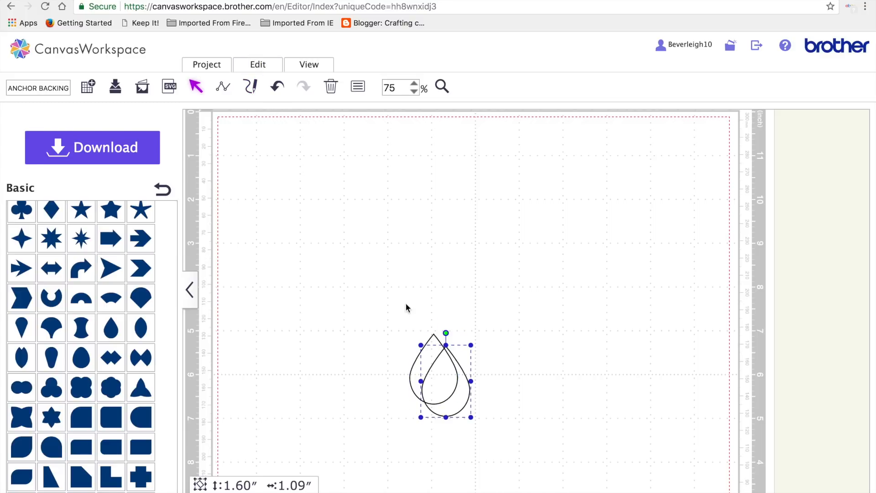
{"action": "left_click", "coordinate": [258, 65]}
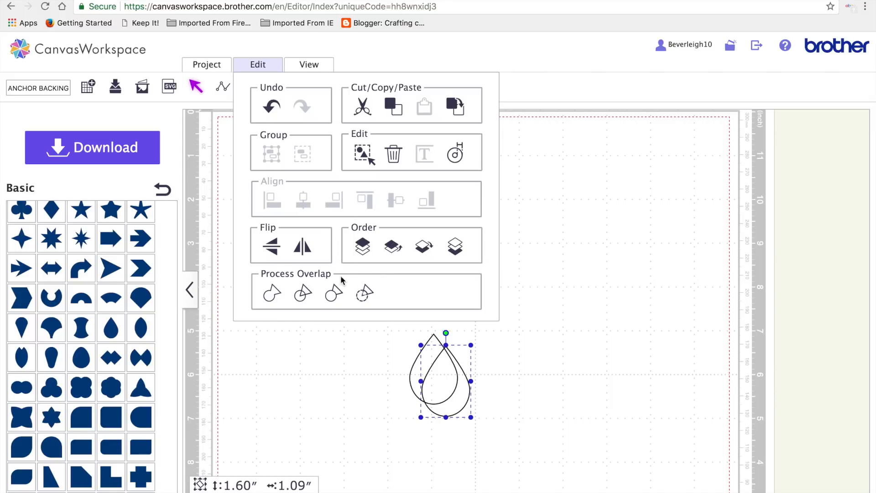
{"action": "left_click", "coordinate": [282, 252]}
{"action": "left_click_drag", "start_coordinate": [444, 395], "coordinate": [433, 272]}
Align the two teardrops on their horizontal centers and group them into one pair.
{"action": "left_click_drag", "start_coordinate": [355, 218], "coordinate": [462, 406]}
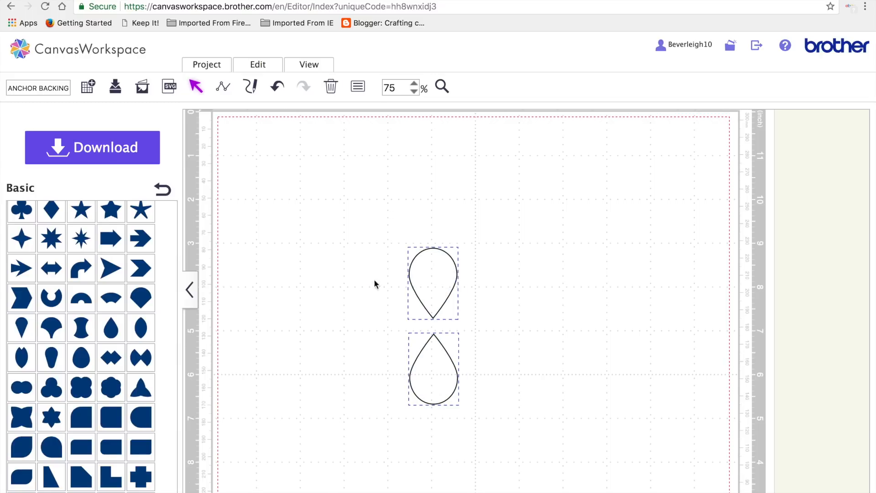
{"action": "left_click", "coordinate": [253, 67]}
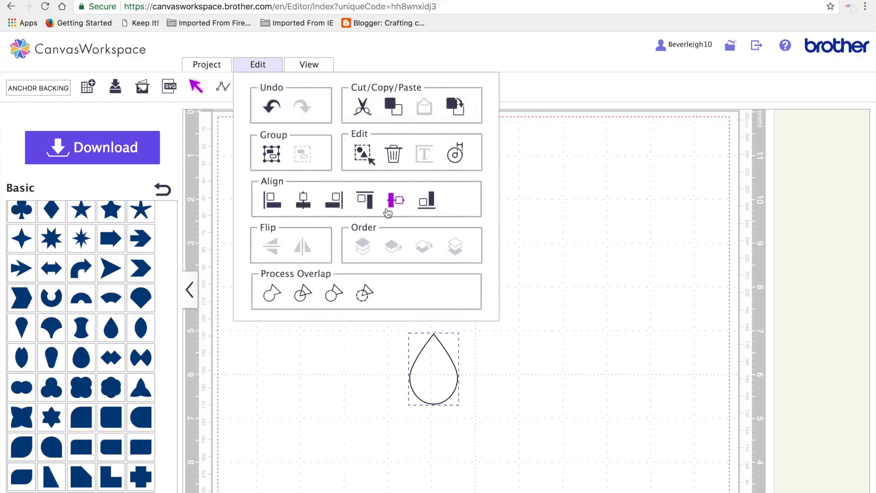
{"action": "left_click", "coordinate": [303, 204]}
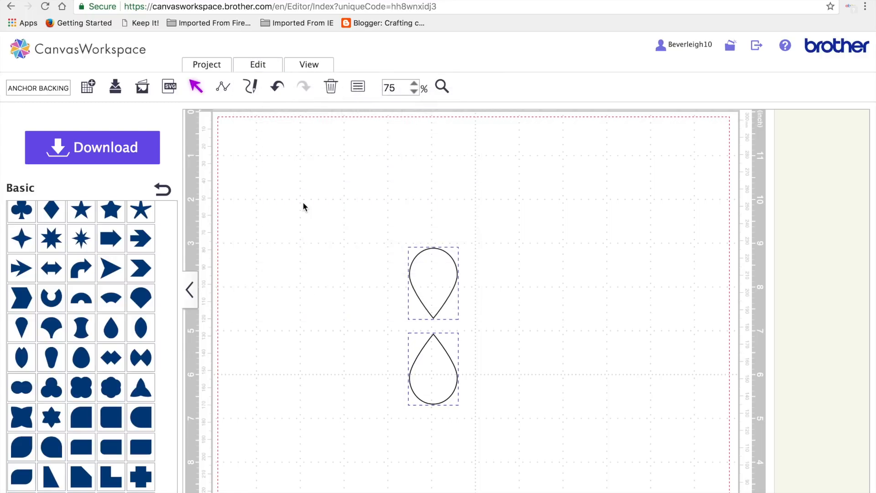
{"action": "left_click", "coordinate": [360, 317]}
{"action": "left_click_drag", "start_coordinate": [377, 218], "coordinate": [479, 430]}
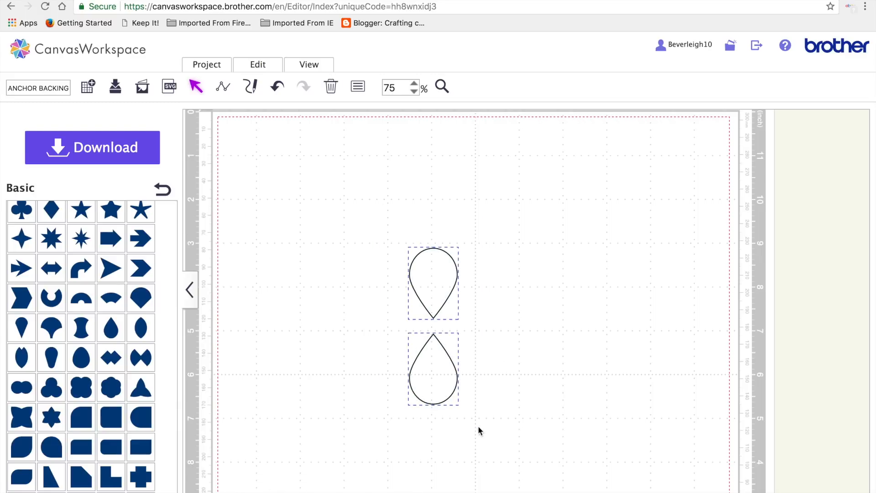
{"action": "left_click", "coordinate": [255, 66]}
{"action": "left_click", "coordinate": [270, 156]}
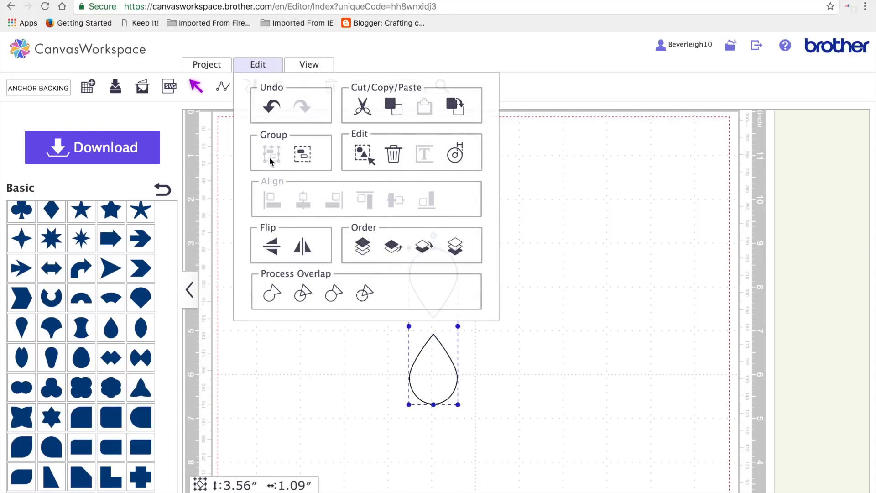
Duplicate the grouped teardrop pair four times, shifting copies sideways so they are spread apart.
{"action": "key", "text": "super+c"}
{"action": "key", "text": "super+v"}
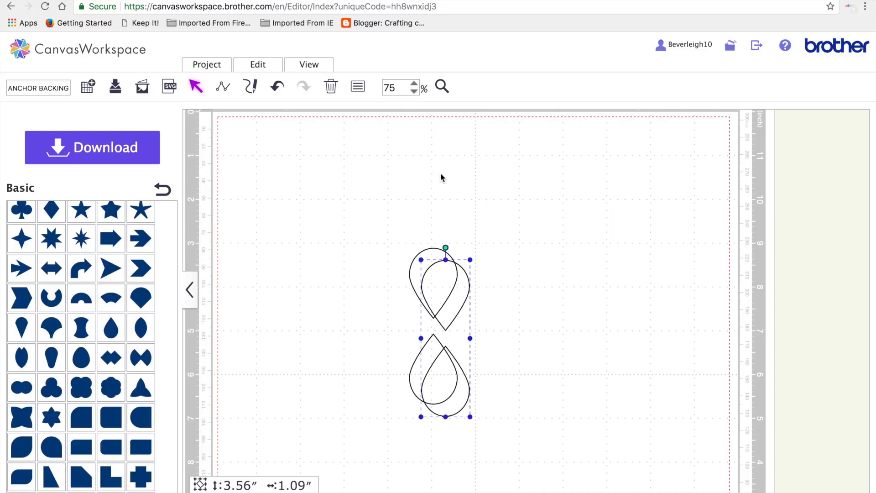
{"action": "key", "text": "super+v"}
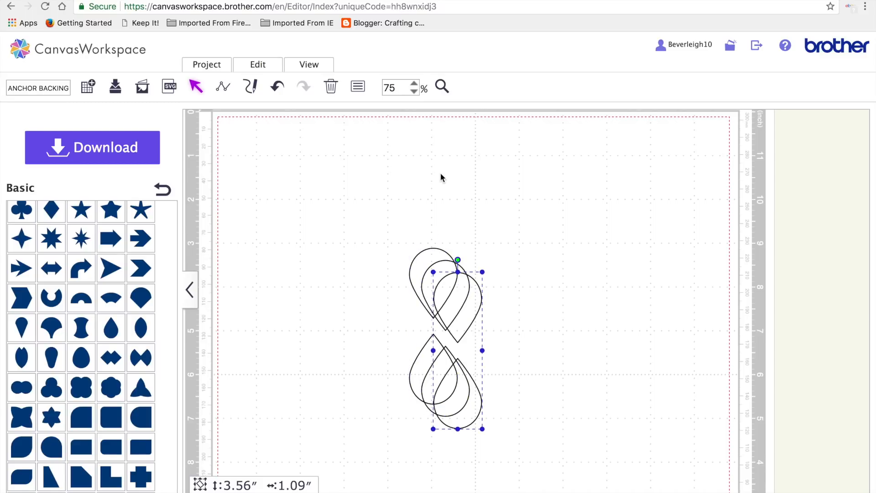
{"action": "key", "text": "super+v"}
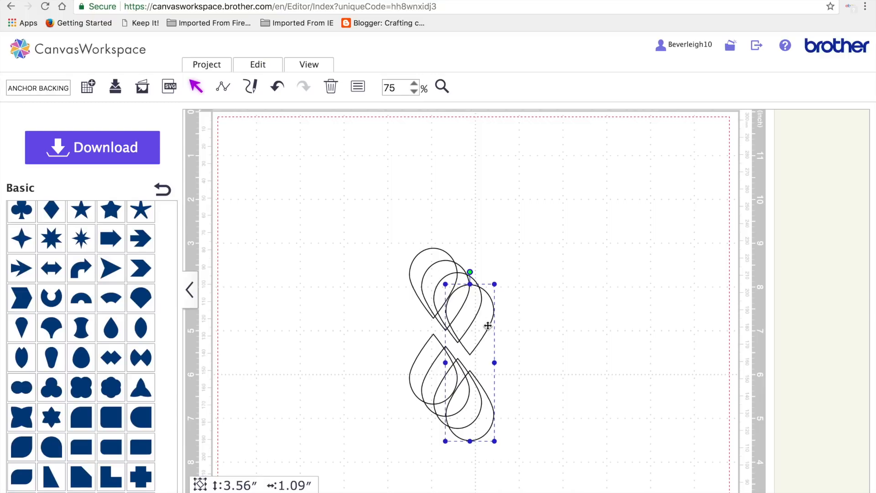
{"action": "left_click_drag", "start_coordinate": [484, 321], "coordinate": [537, 322]}
{"action": "left_click", "coordinate": [479, 312]}
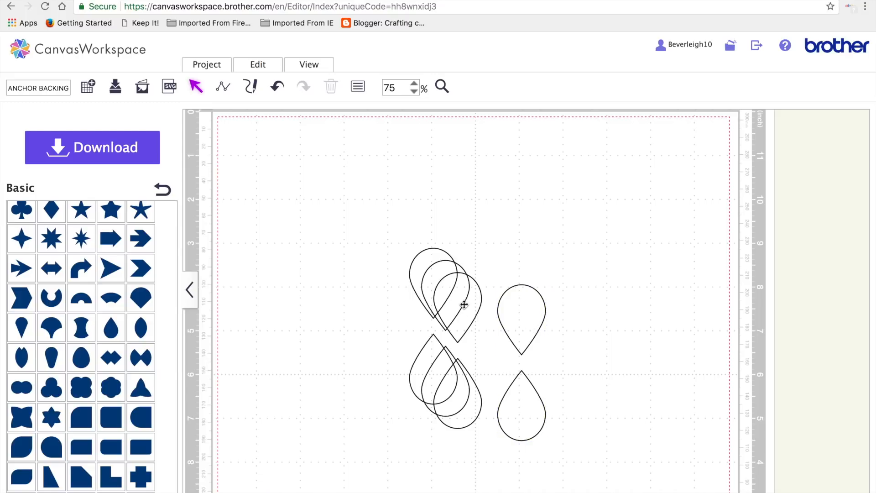
{"action": "left_click", "coordinate": [471, 310]}
{"action": "left_click_drag", "start_coordinate": [471, 309], "coordinate": [487, 310]}
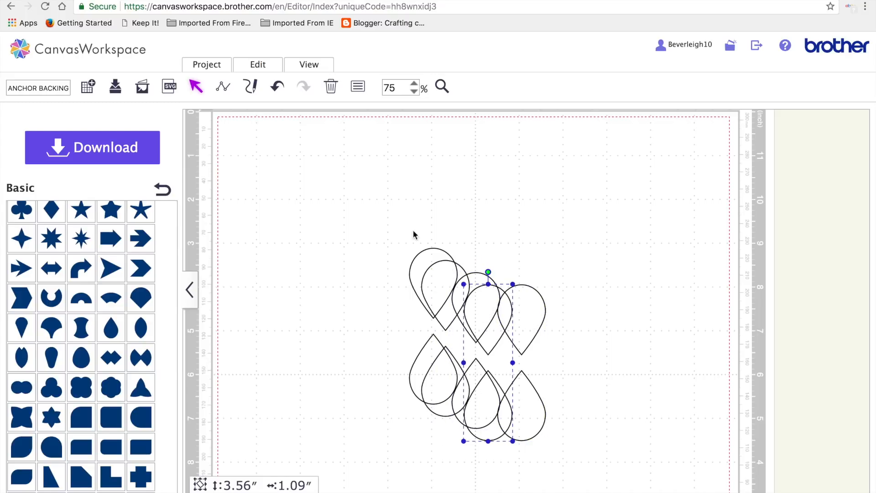
Select all the teardrop pairs and align them on both their horizontal and vertical centers to stack them exactly.
{"action": "left_click_drag", "start_coordinate": [411, 225], "coordinate": [579, 462]}
{"action": "left_click", "coordinate": [272, 71]}
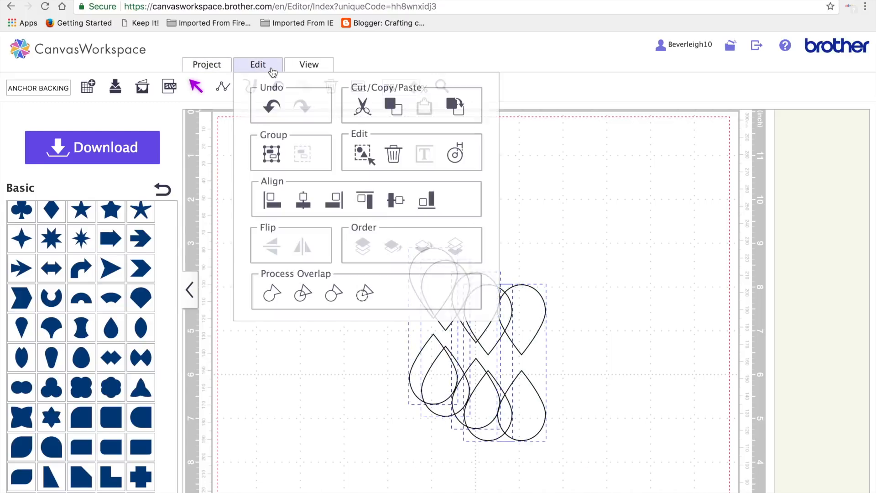
{"action": "left_click", "coordinate": [303, 199]}
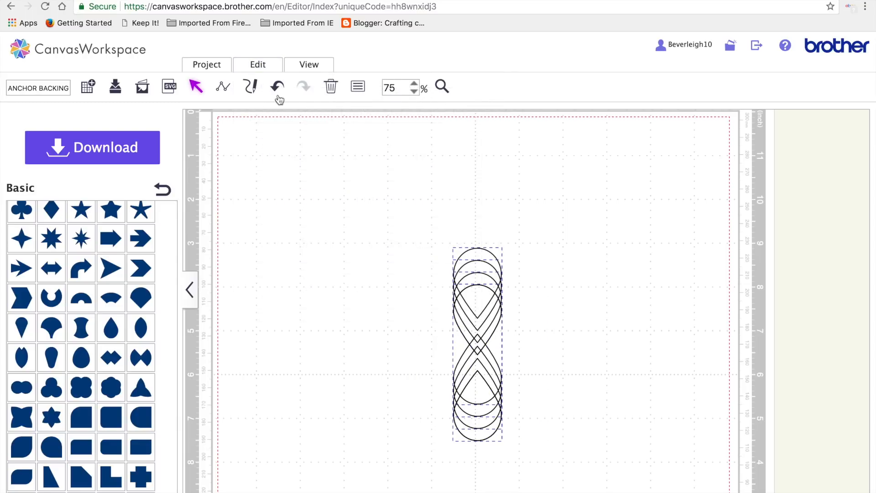
{"action": "left_click", "coordinate": [265, 65]}
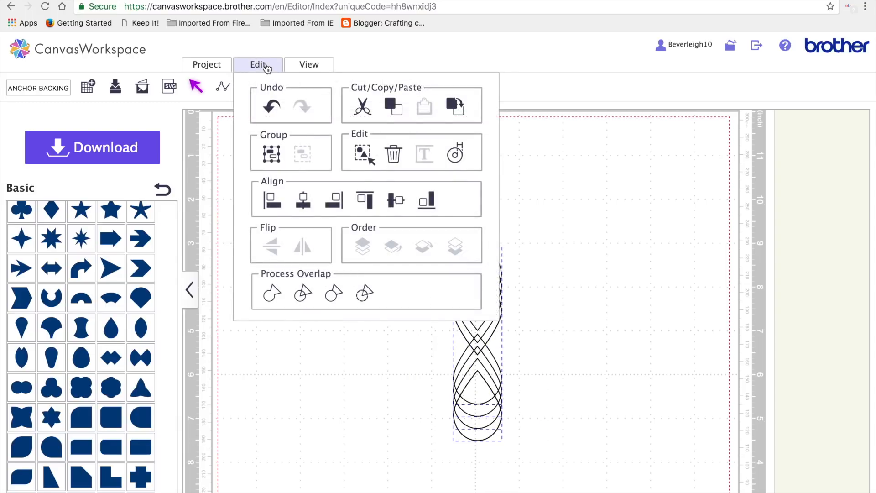
{"action": "left_click", "coordinate": [395, 199]}
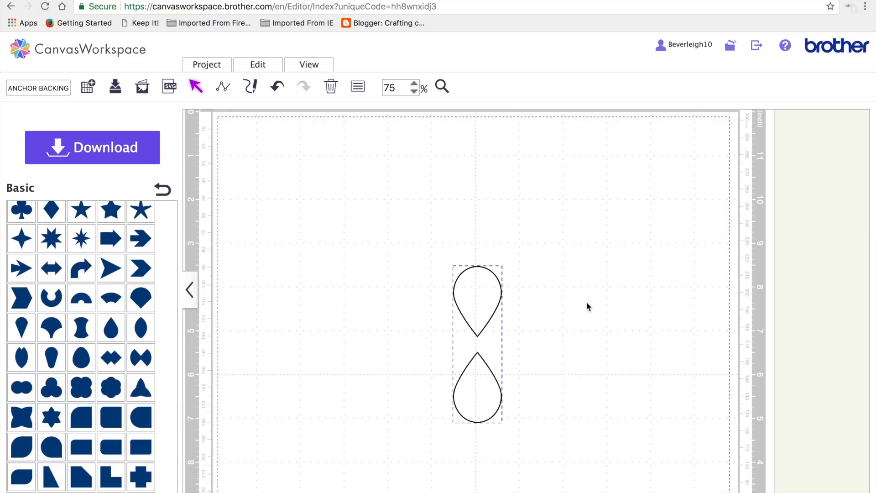
Show the properties of the topmost stacked teardrop pair and set its rotation to 72 degrees.
{"action": "left_click", "coordinate": [469, 294]}
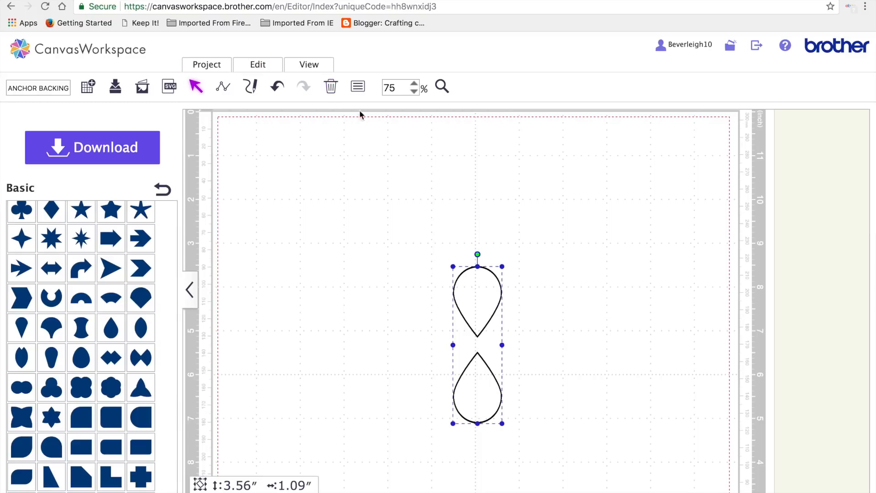
{"action": "left_click", "coordinate": [313, 67]}
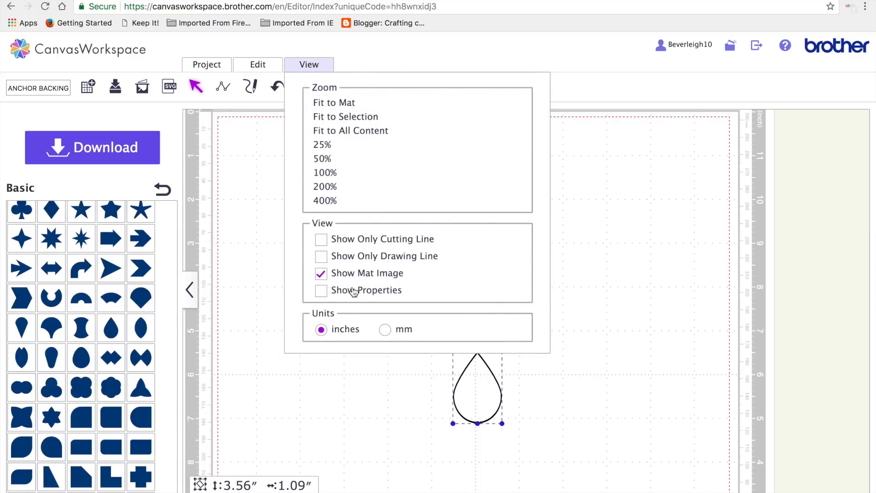
{"action": "left_click", "coordinate": [352, 294]}
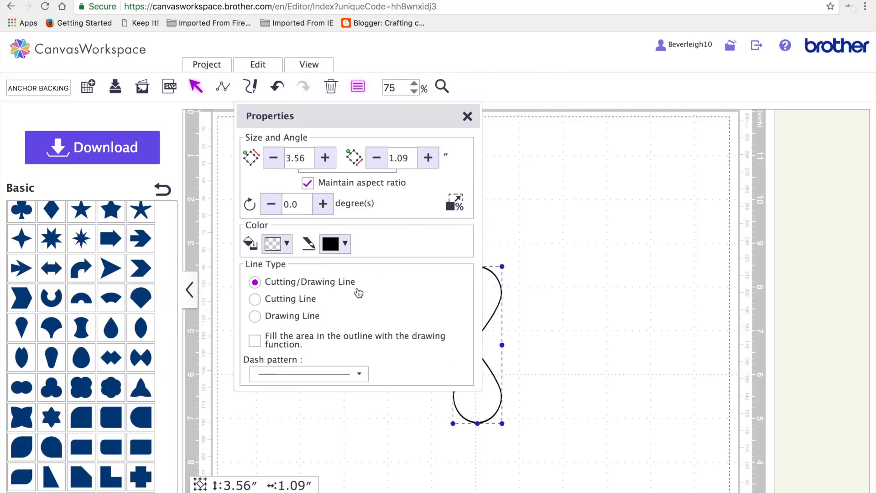
{"action": "left_click_drag", "start_coordinate": [391, 122], "coordinate": [717, 167]}
{"action": "left_click", "coordinate": [626, 250]}
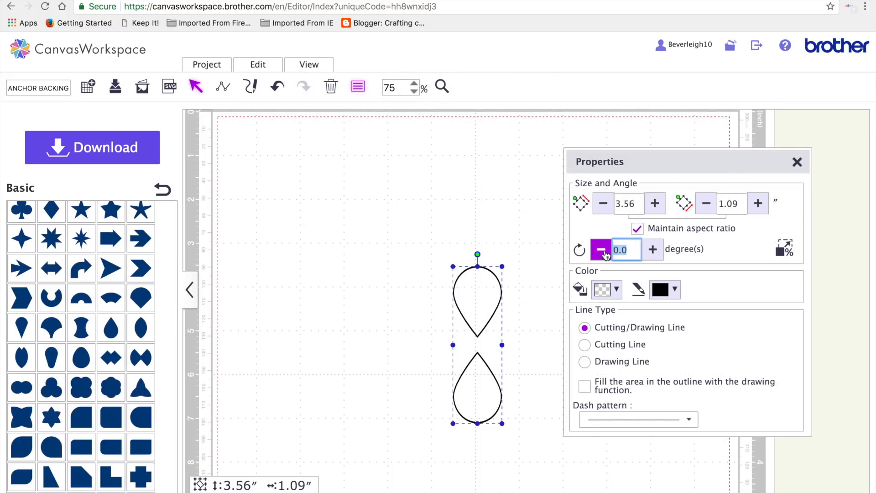
{"action": "type", "text": "72"}
{"action": "key", "text": "Return"}
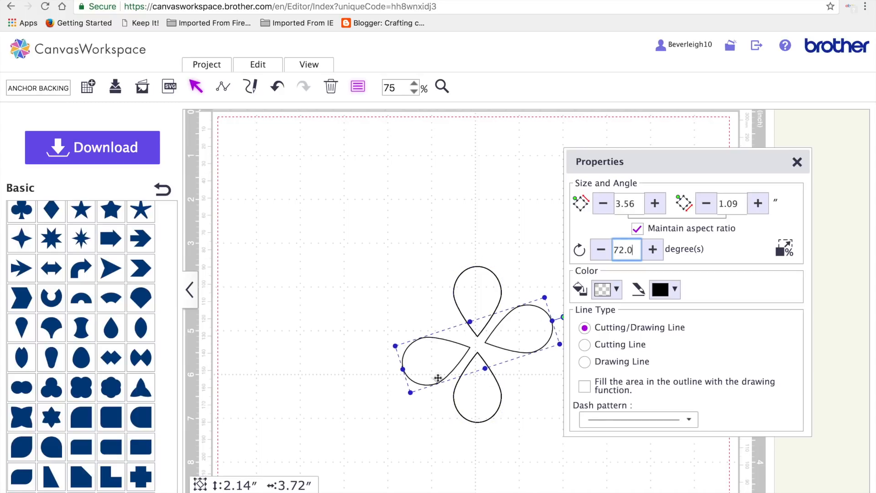
Ungroup the pair rotated 72 degrees and delete its lower-left teardrop.
{"action": "left_click", "coordinate": [255, 66]}
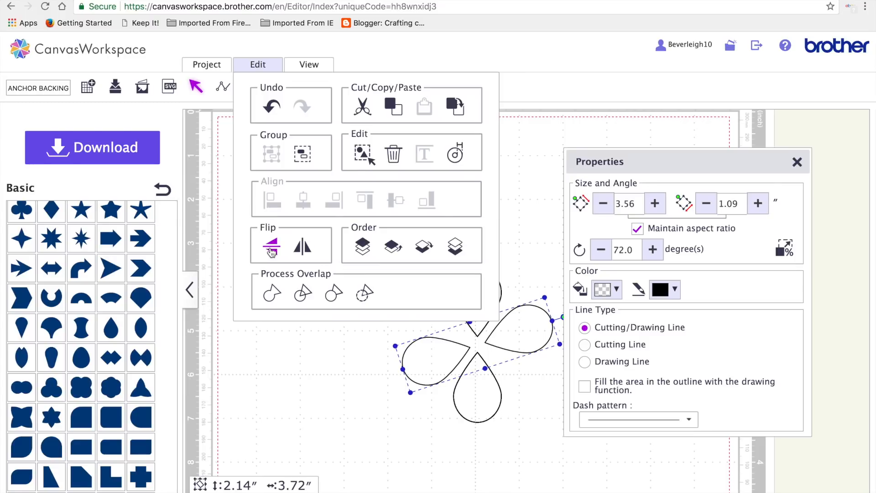
{"action": "left_click", "coordinate": [301, 154]}
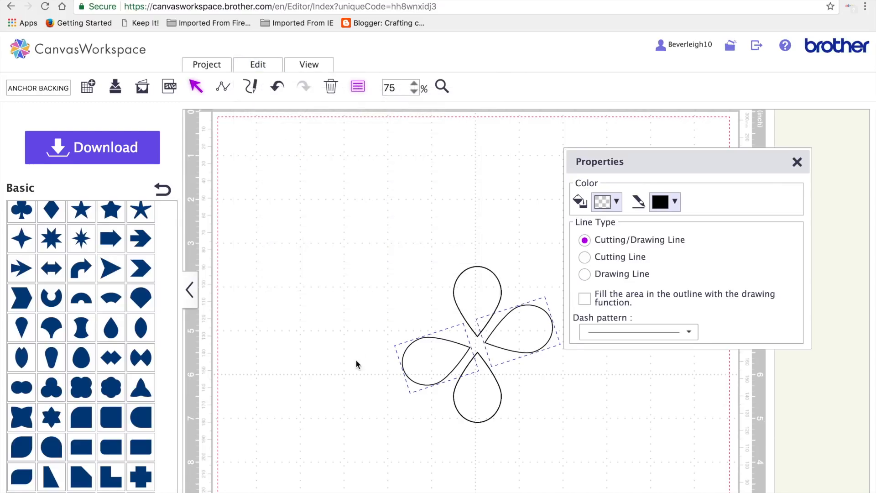
{"action": "left_click", "coordinate": [281, 444]}
{"action": "left_click", "coordinate": [407, 372]}
{"action": "key", "text": "Delete"}
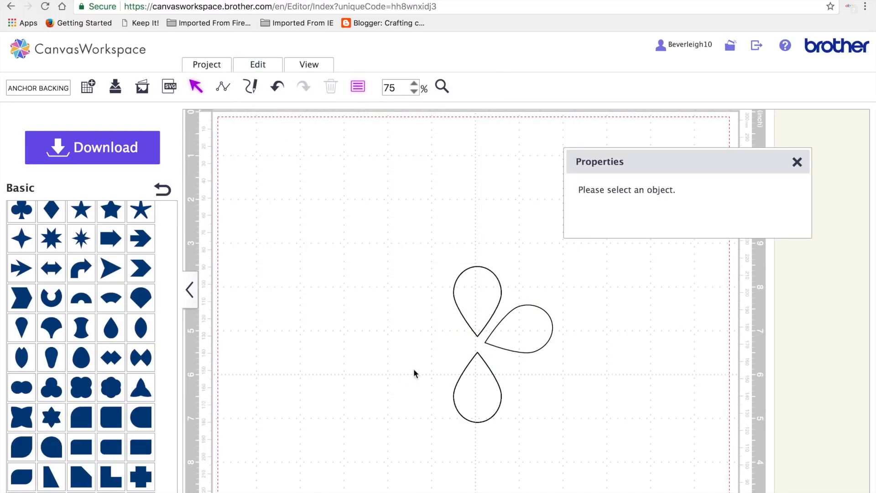
Set the rotation of the next vertical teardrop pair in the stack to 144 degrees.
{"action": "left_click", "coordinate": [486, 286]}
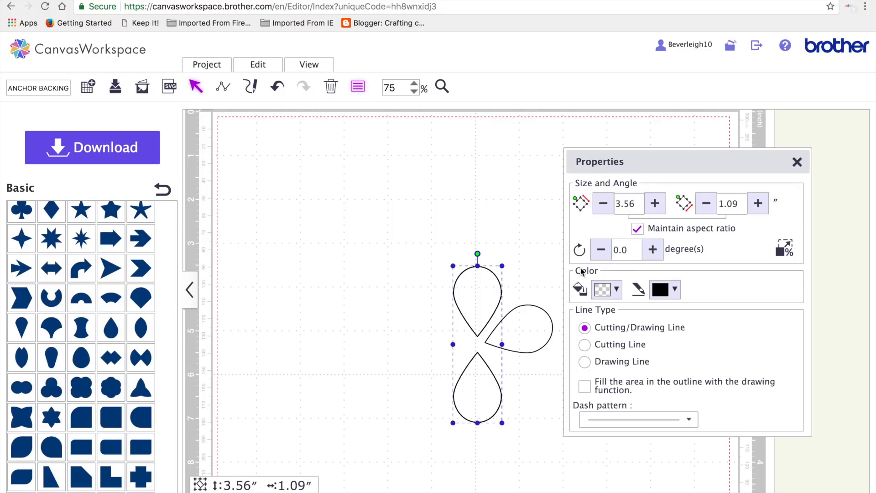
{"action": "left_click_drag", "start_coordinate": [631, 249], "coordinate": [616, 250]}
{"action": "type", "text": "144"}
{"action": "key", "text": "Return"}
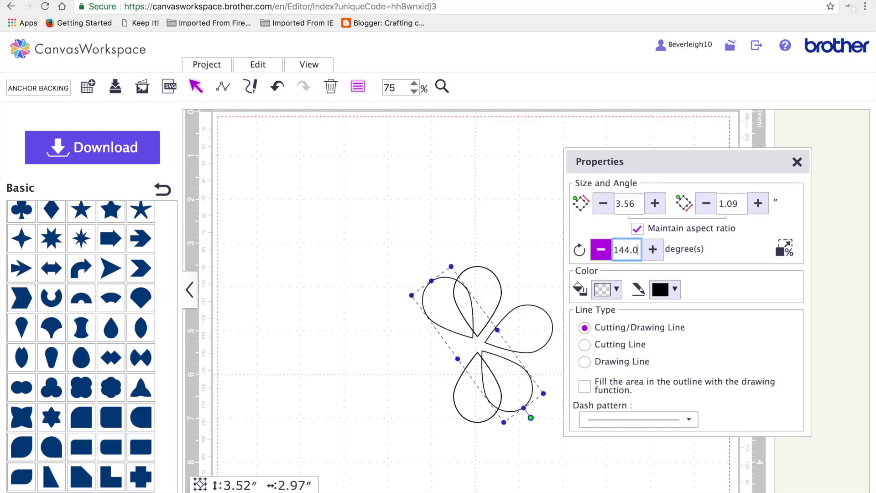
Ungroup the pair rotated 144 degrees and delete its upper-left teardrop.
{"action": "left_click", "coordinate": [258, 73]}
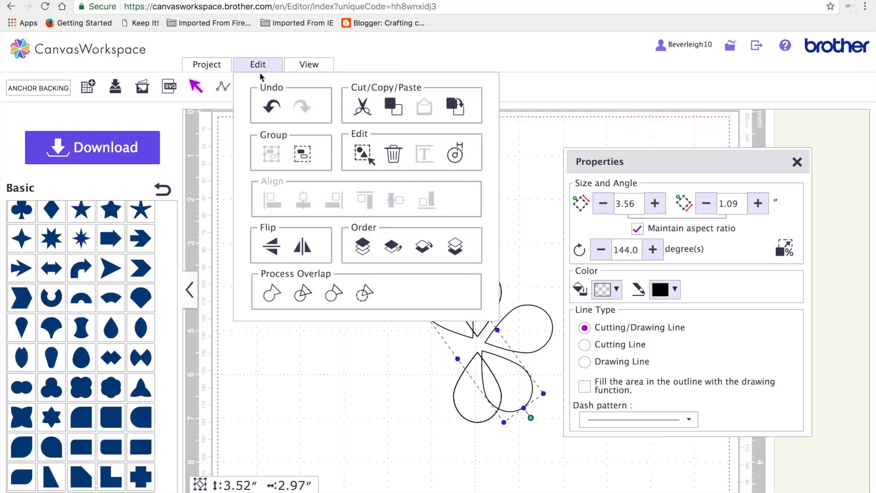
{"action": "left_click", "coordinate": [306, 155]}
{"action": "left_click", "coordinate": [352, 368]}
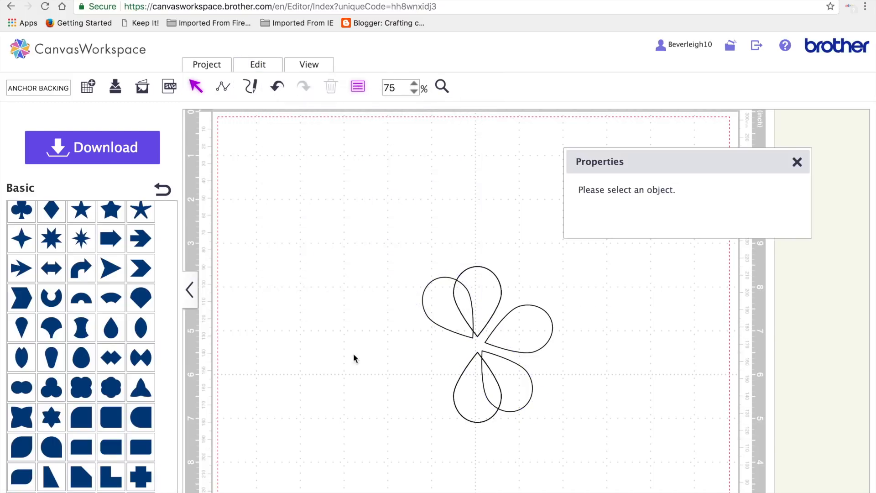
{"action": "left_click", "coordinate": [432, 305]}
{"action": "key", "text": "Delete"}
Set the rotation of the next vertical teardrop pair in the stack to 216 degrees.
{"action": "left_click", "coordinate": [484, 300]}
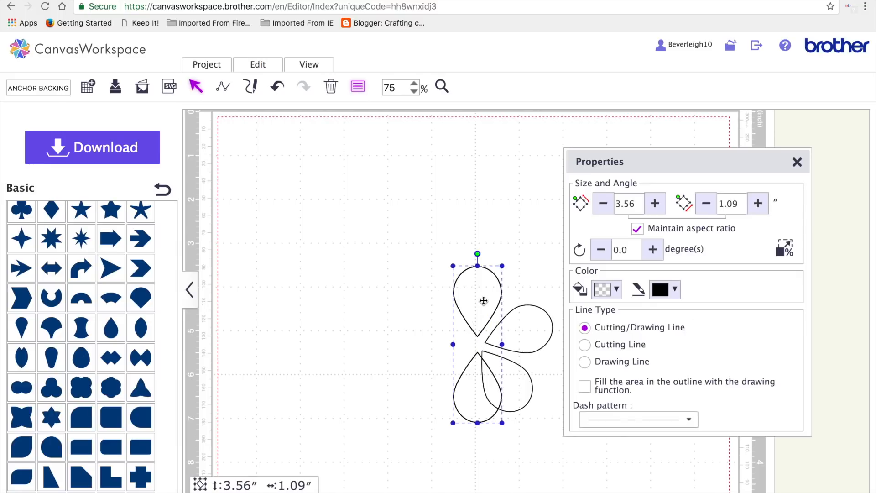
{"action": "left_click", "coordinate": [635, 249]}
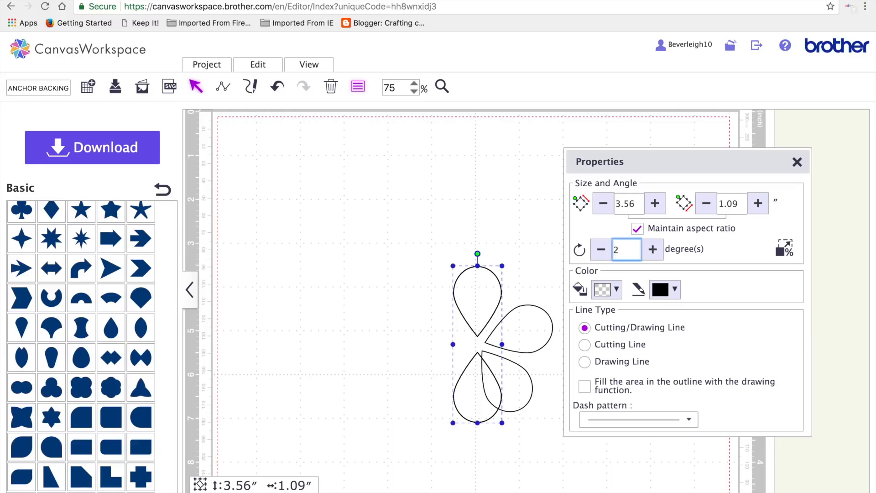
{"action": "key", "text": "Return"}
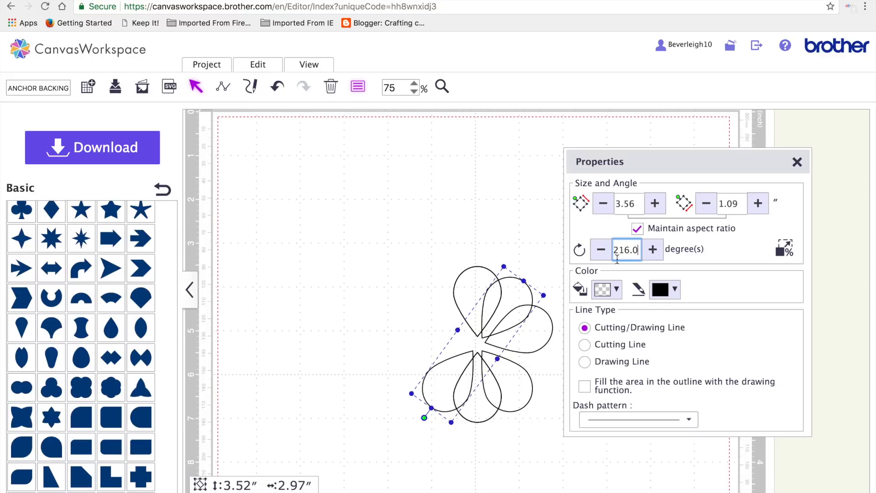
Ungroup the pair rotated 216 degrees and delete its upper-right teardrop.
{"action": "left_click", "coordinate": [255, 67]}
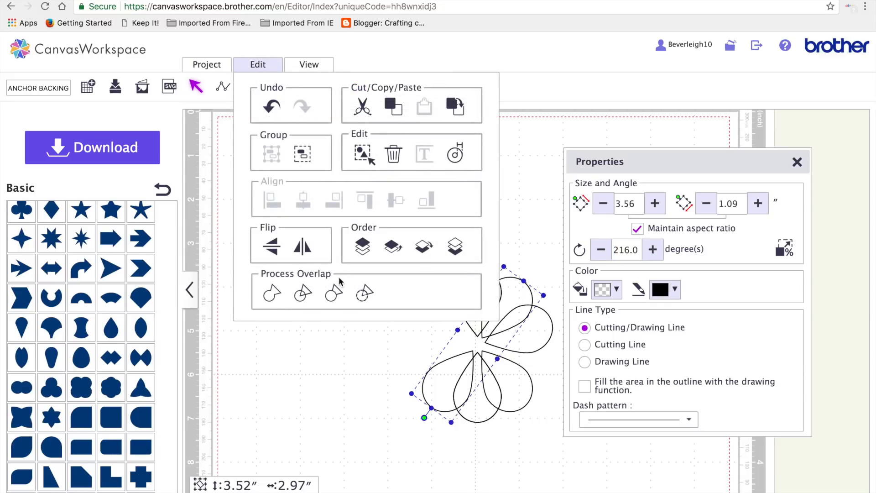
{"action": "left_click", "coordinate": [303, 155]}
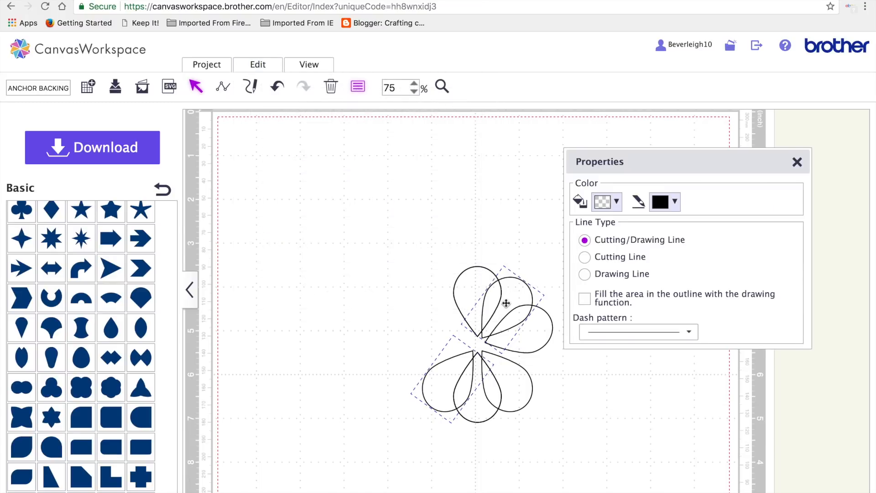
{"action": "left_click", "coordinate": [514, 198]}
{"action": "left_click", "coordinate": [511, 297]}
{"action": "key", "text": "Delete"}
Set the rotation of the next vertical teardrop pair in the stack to 288 degrees.
{"action": "left_click", "coordinate": [473, 303]}
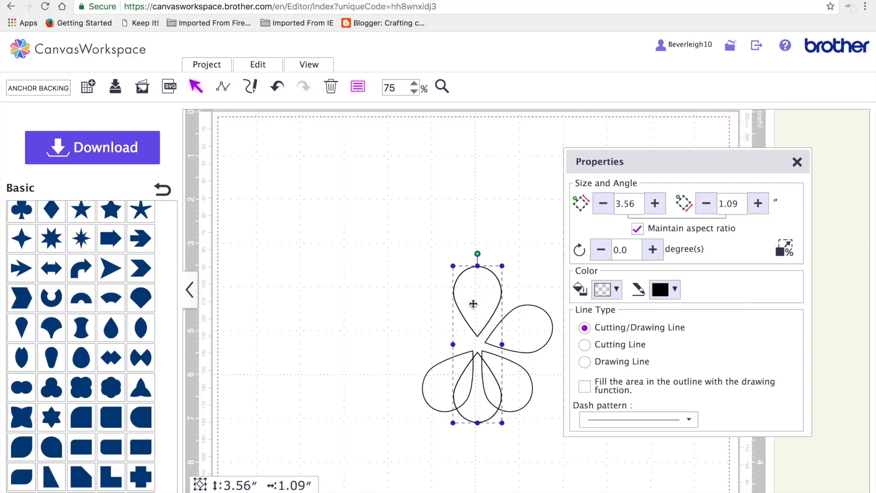
{"action": "left_click", "coordinate": [633, 252]}
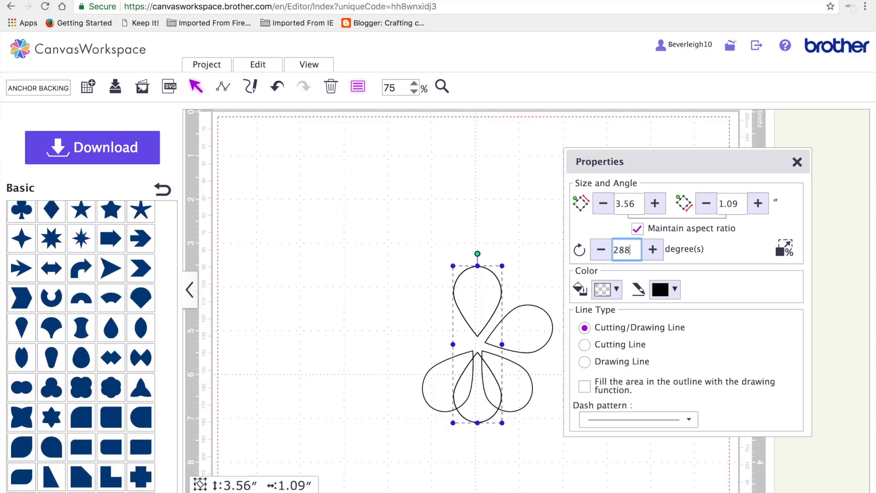
{"action": "key", "text": "Return"}
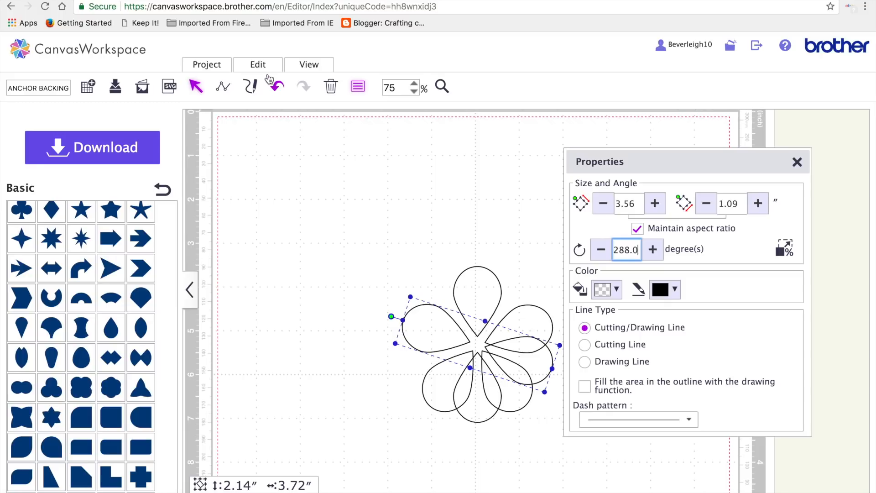
Ungroup the pair rotated 288 degrees and delete its lower-right teardrop.
{"action": "left_click", "coordinate": [257, 65]}
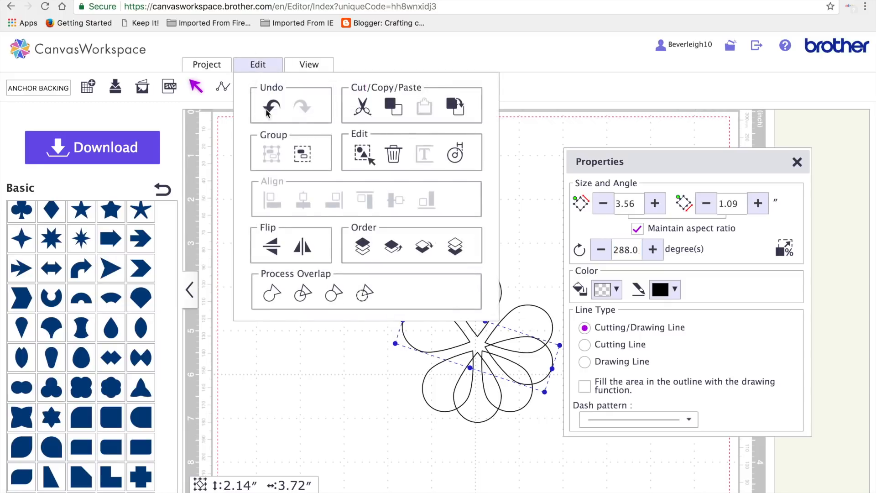
{"action": "left_click", "coordinate": [302, 152]}
{"action": "left_click", "coordinate": [301, 383]}
{"action": "left_click", "coordinate": [532, 365]}
{"action": "left_click", "coordinate": [534, 369]}
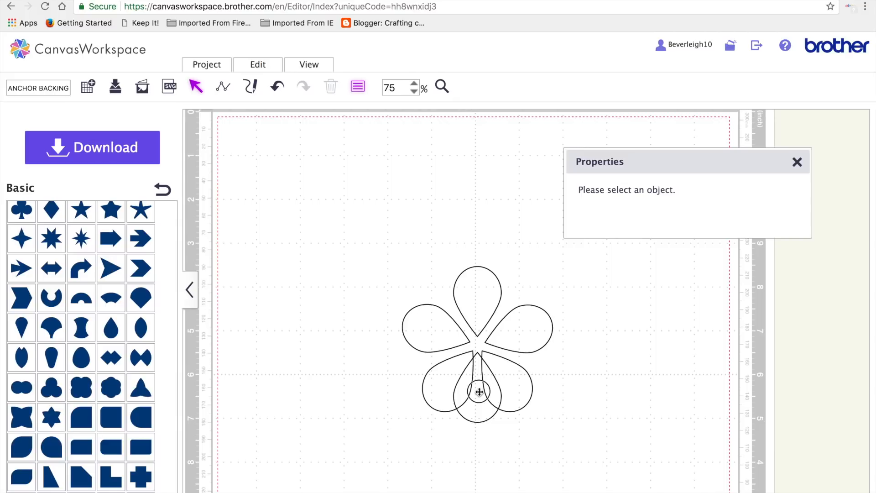
Ungroup the last vertical teardrop pair and delete its bottom teardrop.
{"action": "left_click", "coordinate": [477, 391]}
{"action": "left_click", "coordinate": [268, 69]}
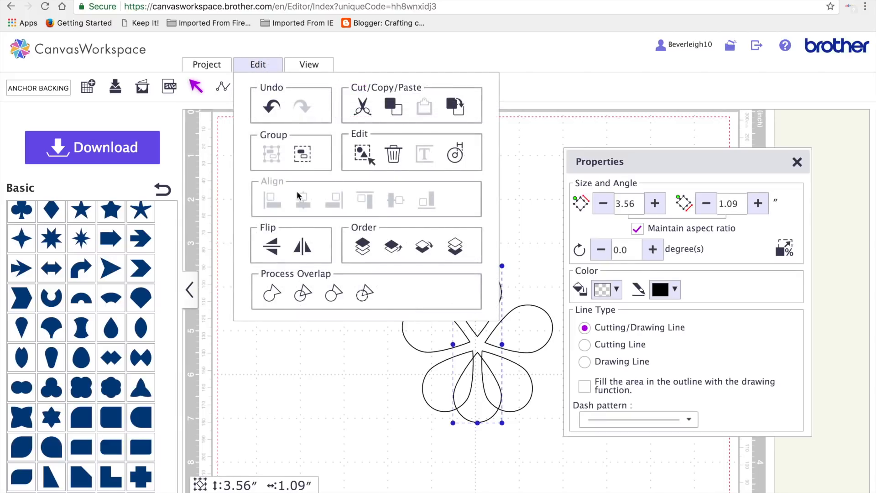
{"action": "left_click", "coordinate": [304, 154]}
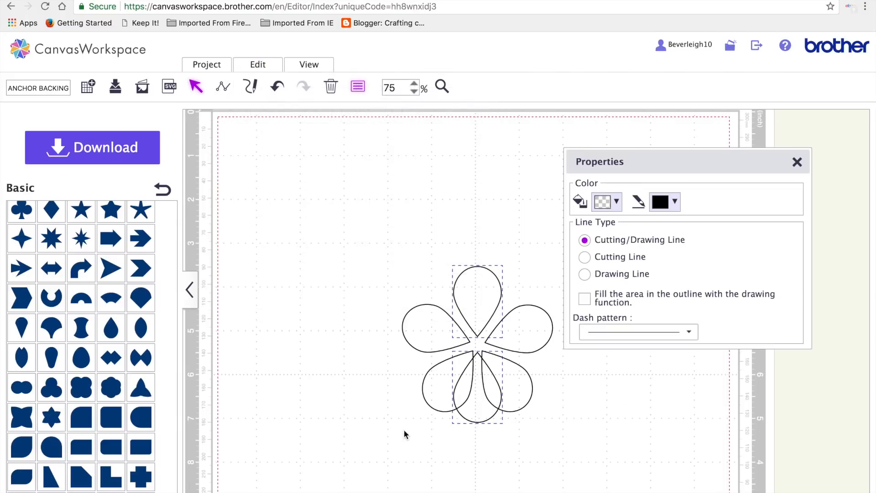
{"action": "left_click", "coordinate": [404, 451]}
{"action": "left_click", "coordinate": [483, 413]}
{"action": "key", "text": "Delete"}
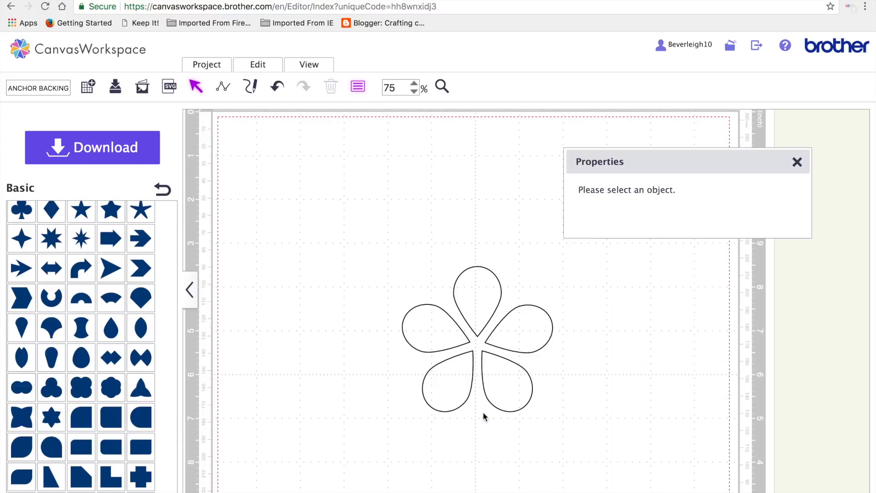
Add a basic circle, scale it to about 1.33 inches across and place it over the point where the petals meet.
{"action": "scroll", "coordinate": [96, 341], "scroll_direction": "up", "scroll_amount": 7}
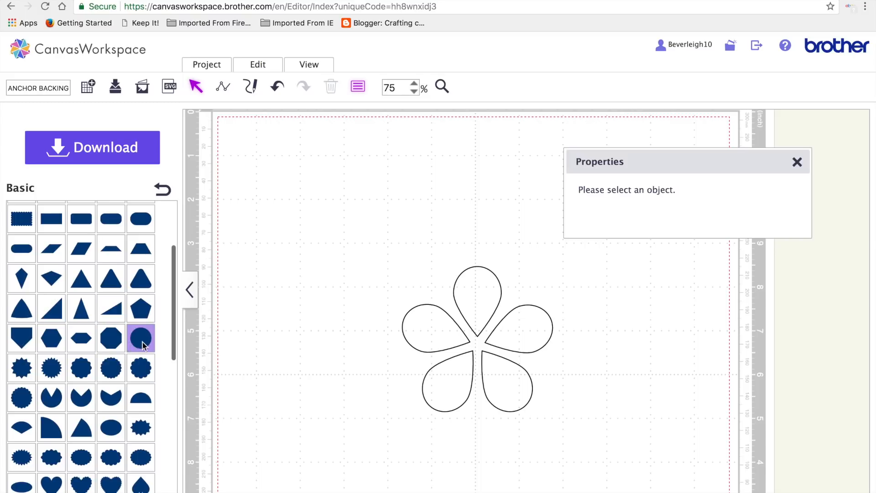
{"action": "left_click", "coordinate": [140, 337]}
{"action": "left_click_drag", "start_coordinate": [220, 119], "coordinate": [343, 226]}
{"action": "left_click_drag", "start_coordinate": [363, 258], "coordinate": [470, 332]}
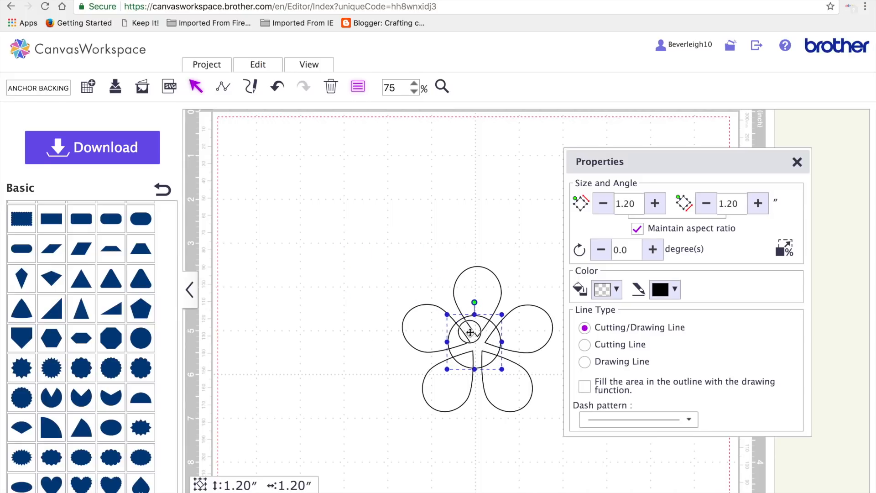
{"action": "left_click_drag", "start_coordinate": [471, 332], "coordinate": [470, 332]}
{"action": "left_click_drag", "start_coordinate": [447, 313], "coordinate": [441, 307]}
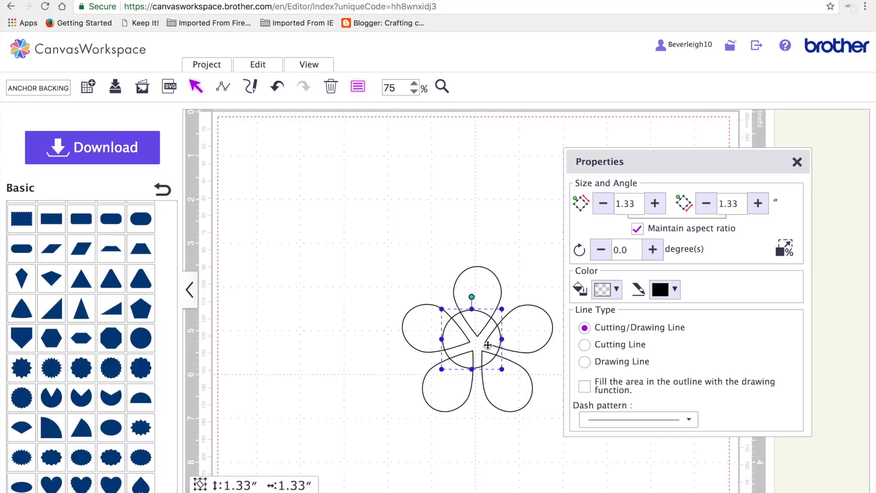
{"action": "left_click_drag", "start_coordinate": [480, 341], "coordinate": [484, 346]}
Move the circle clear of the flower to its left and group the five petals.
{"action": "left_click_drag", "start_coordinate": [350, 195], "coordinate": [524, 377]}
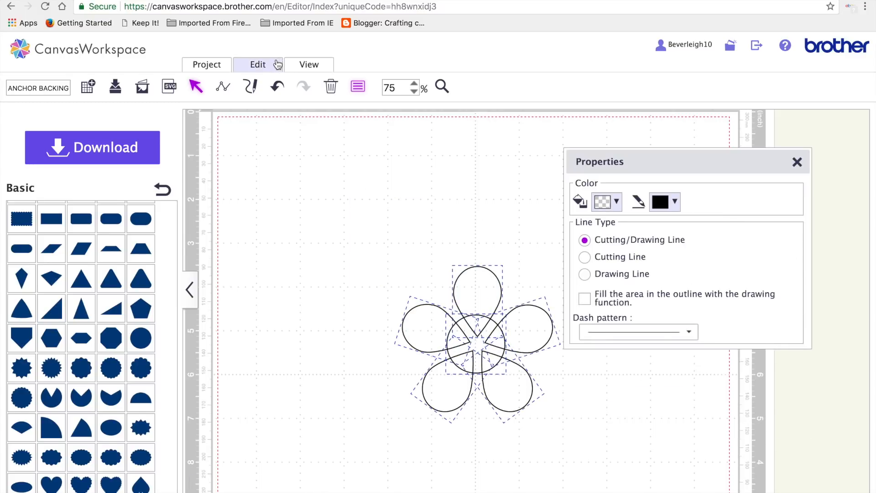
{"action": "left_click", "coordinate": [458, 282]}
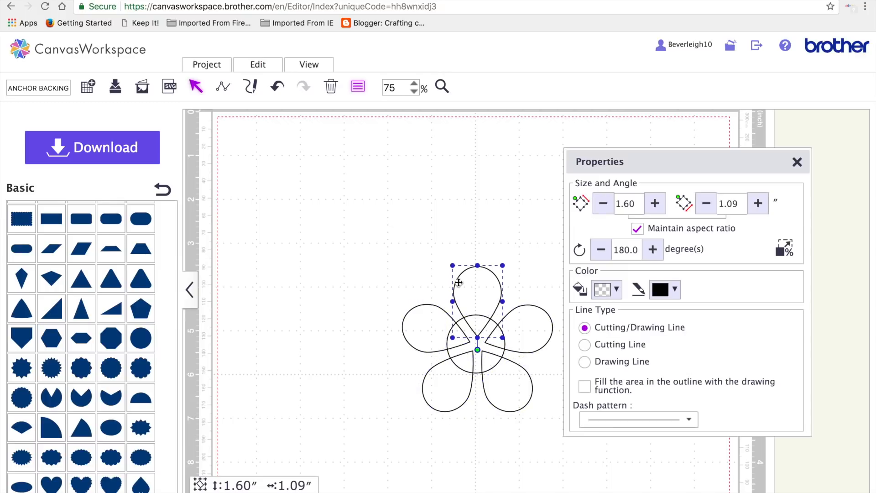
{"action": "left_click", "coordinate": [401, 218]}
{"action": "left_click_drag", "start_coordinate": [489, 349], "coordinate": [276, 345]}
{"action": "left_click_drag", "start_coordinate": [357, 263], "coordinate": [549, 416]}
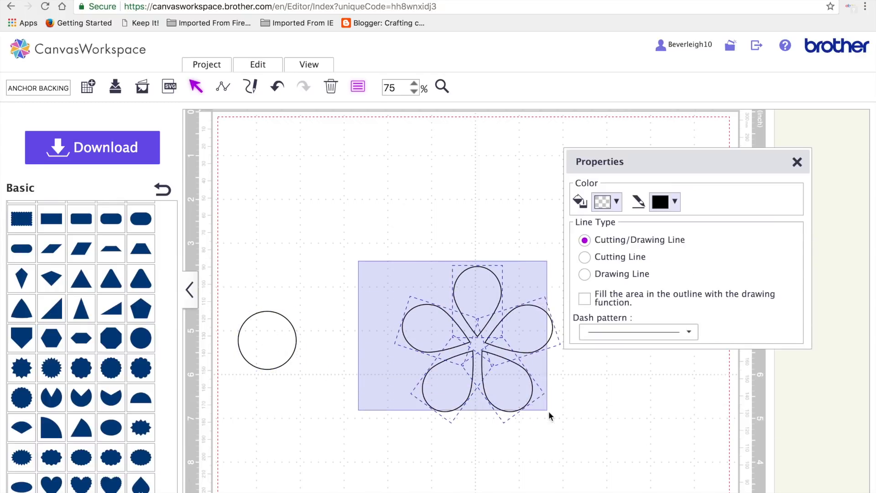
{"action": "left_click", "coordinate": [264, 68]}
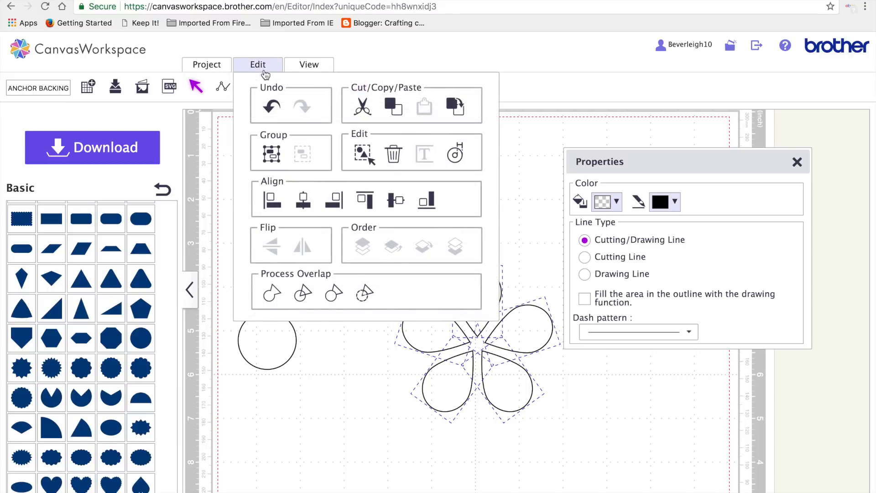
{"action": "left_click", "coordinate": [272, 154]}
Align the circle and the petal group on their horizontal and vertical centres.
{"action": "left_click", "coordinate": [238, 244]}
{"action": "left_click_drag", "start_coordinate": [220, 239], "coordinate": [613, 424]}
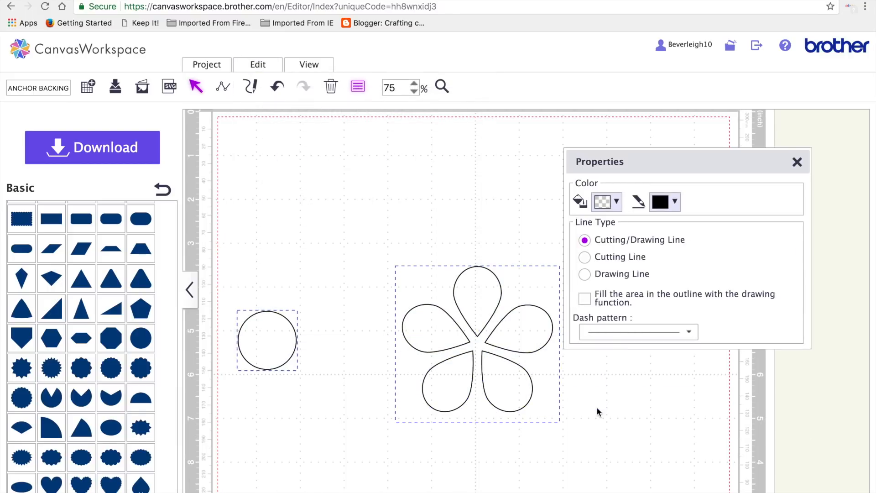
{"action": "left_click", "coordinate": [260, 68]}
{"action": "left_click", "coordinate": [302, 201]}
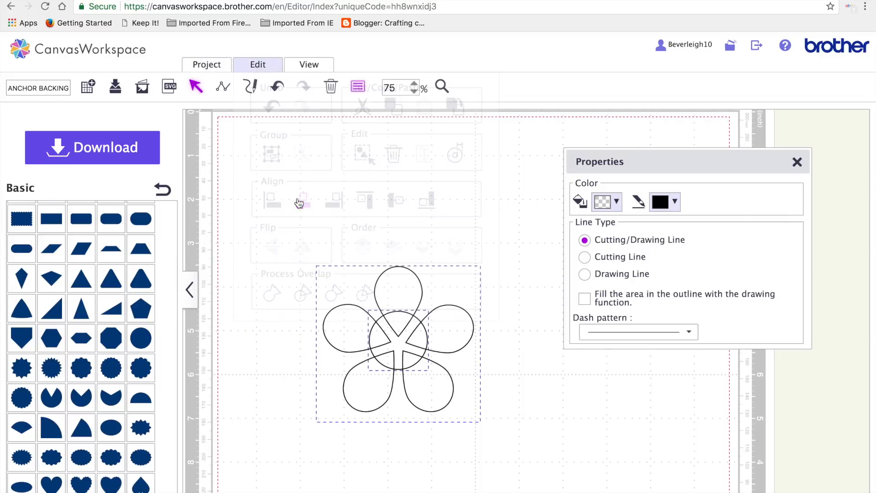
{"action": "left_click", "coordinate": [258, 64]}
{"action": "left_click", "coordinate": [396, 204]}
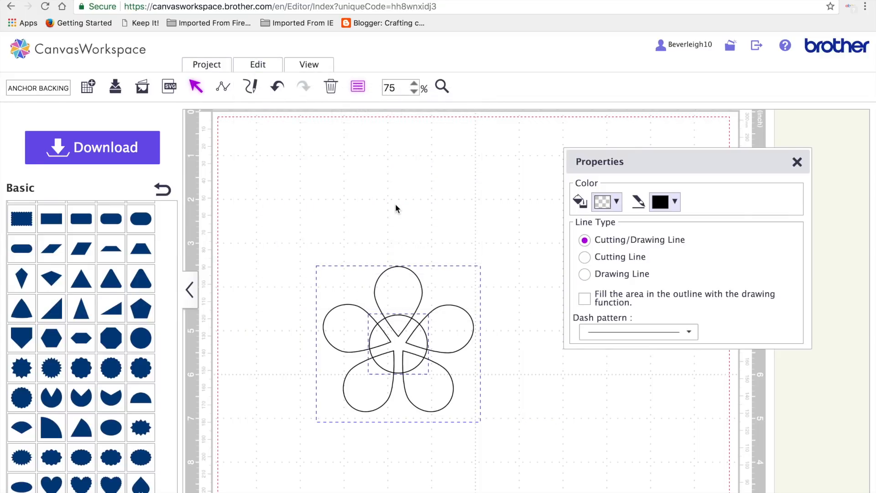
{"action": "left_click", "coordinate": [266, 66]}
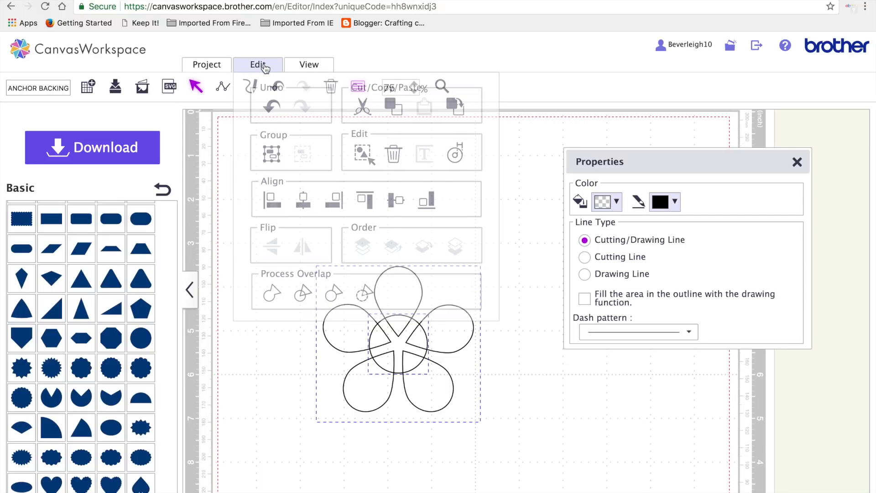
{"action": "left_click", "coordinate": [270, 294]}
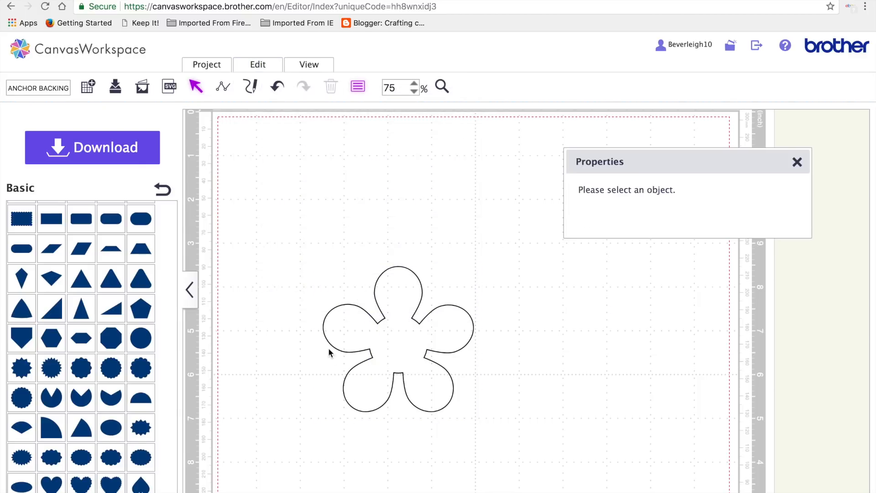
{"action": "left_click_drag", "start_coordinate": [406, 353], "coordinate": [340, 275]}
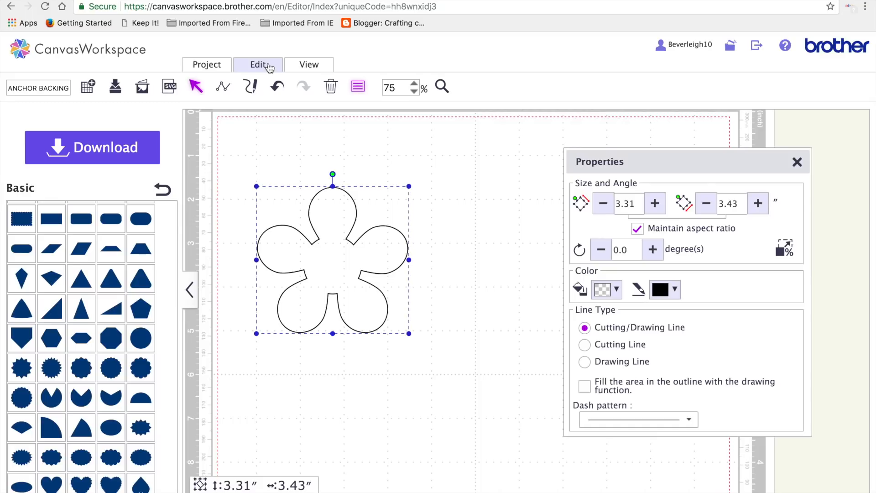
{"action": "left_click", "coordinate": [277, 86]}
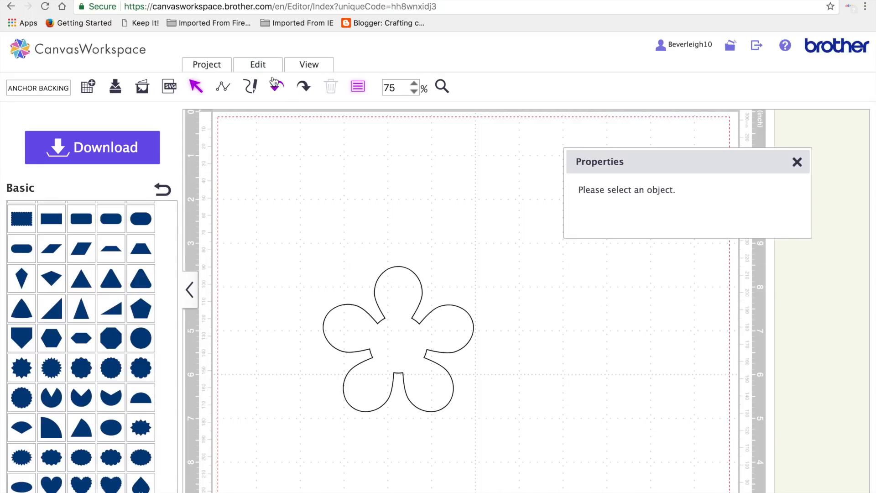
{"action": "left_click", "coordinate": [275, 85]}
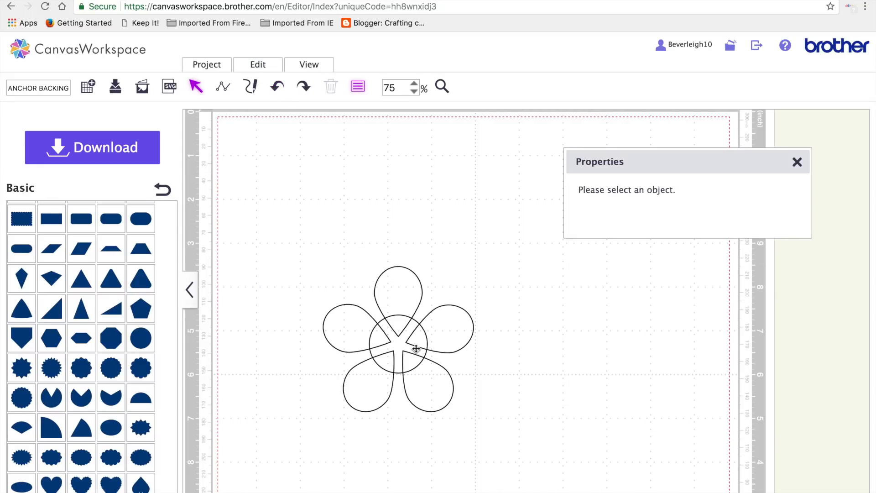
Duplicate the five-petal group, placing the copy to the lower right, and move the original group toward the mat's upper left.
{"action": "left_click", "coordinate": [440, 334]}
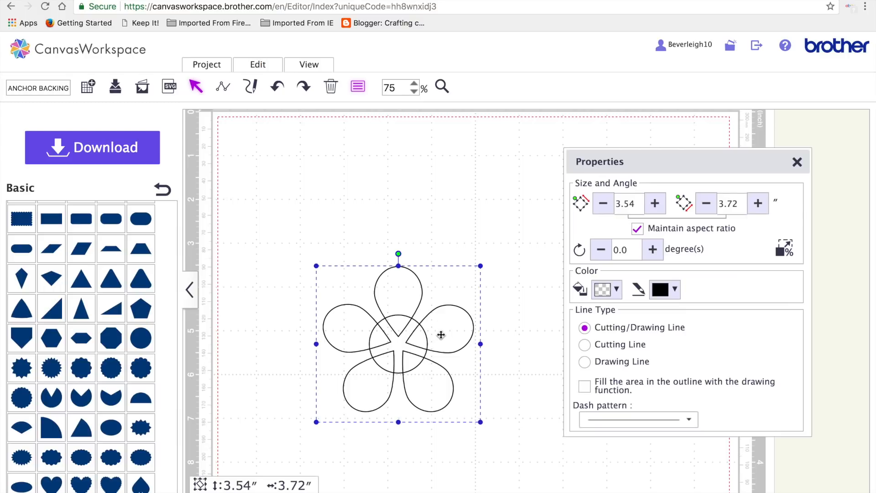
{"action": "key", "text": "super+v"}
{"action": "left_click_drag", "start_coordinate": [448, 338], "coordinate": [561, 386]}
{"action": "left_click", "coordinate": [388, 342]}
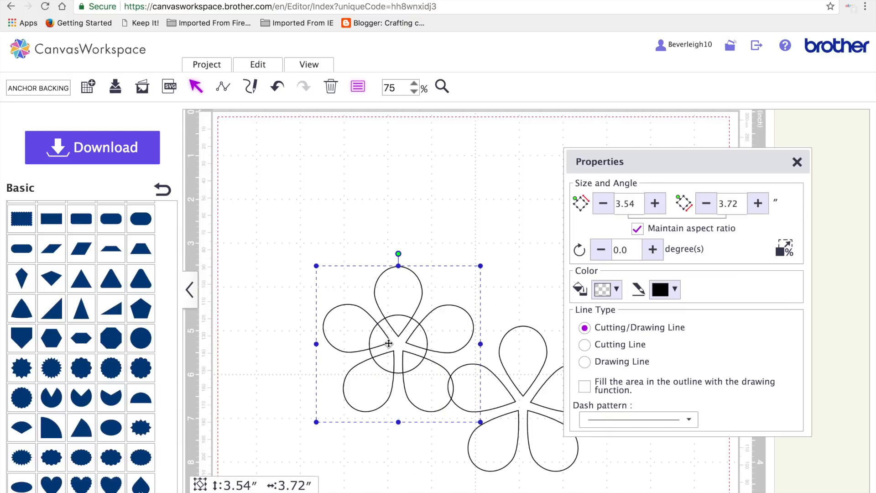
{"action": "left_click", "coordinate": [434, 215]}
{"action": "left_click_drag", "start_coordinate": [408, 296], "coordinate": [349, 204]}
Duplicate the circle, leaving one copy below as a spare, and move the other onto the middle of the upper-left petal group.
{"action": "left_click", "coordinate": [396, 361]}
{"action": "key", "text": "super+c"}
{"action": "key", "text": "super+v"}
{"action": "left_click_drag", "start_coordinate": [397, 358], "coordinate": [393, 433]}
{"action": "left_click_drag", "start_coordinate": [388, 336], "coordinate": [320, 247]}
{"action": "left_click", "coordinate": [388, 274]}
Align the overlapping circle and upper-left petal group on their horizontal and vertical centres.
{"action": "left_click_drag", "start_coordinate": [276, 161], "coordinate": [449, 339]}
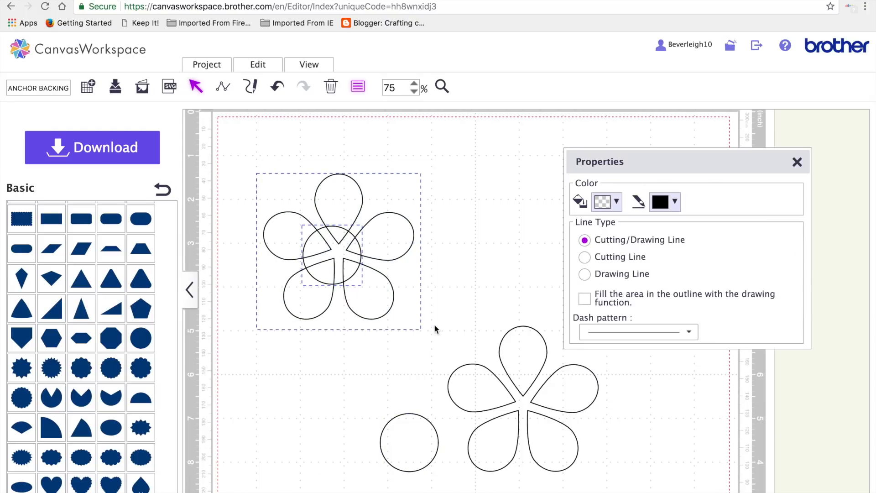
{"action": "left_click", "coordinate": [259, 65]}
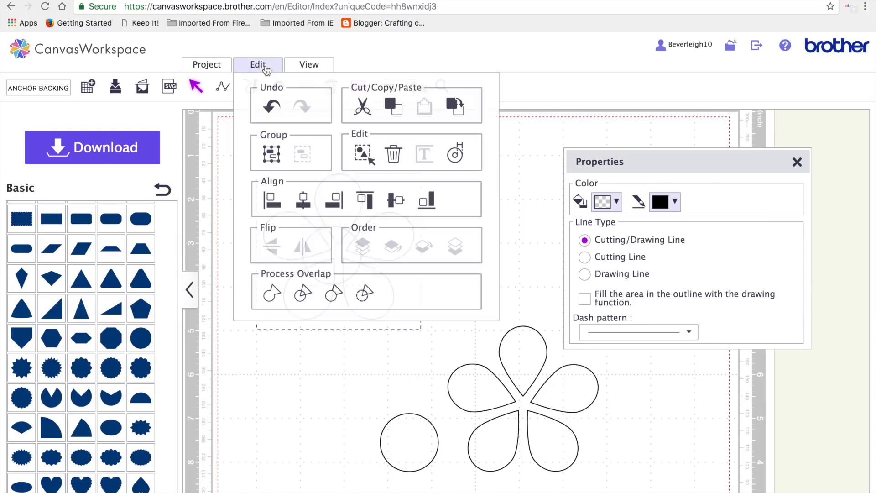
{"action": "left_click", "coordinate": [302, 200]}
{"action": "left_click", "coordinate": [259, 66]}
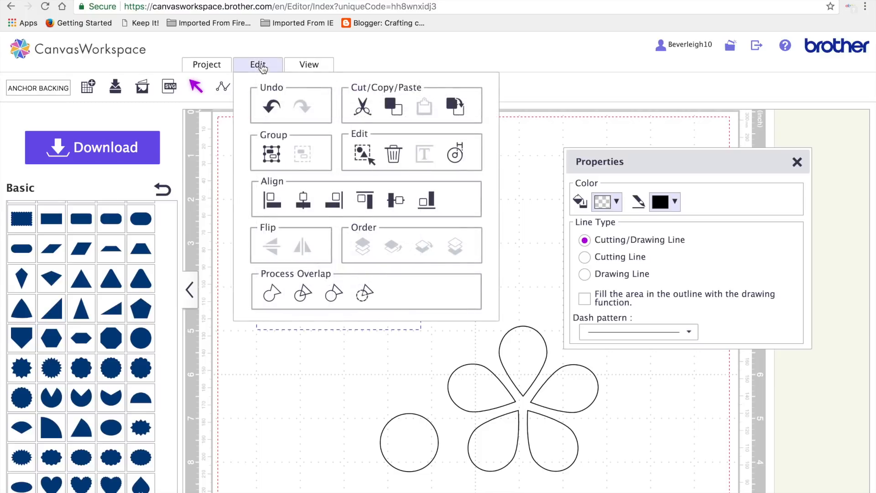
{"action": "left_click", "coordinate": [393, 202]}
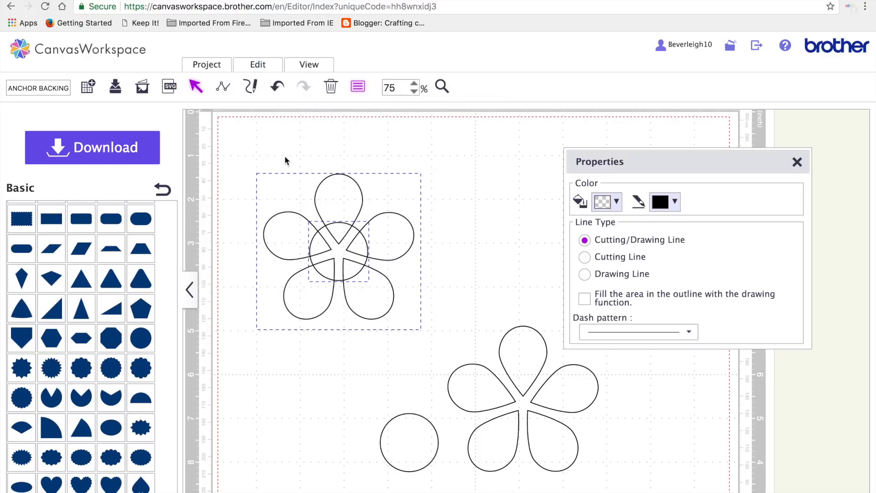
Weld the circle and the upper-left petal group into a single flower outline.
{"action": "left_click", "coordinate": [262, 69]}
{"action": "left_click", "coordinate": [273, 294]}
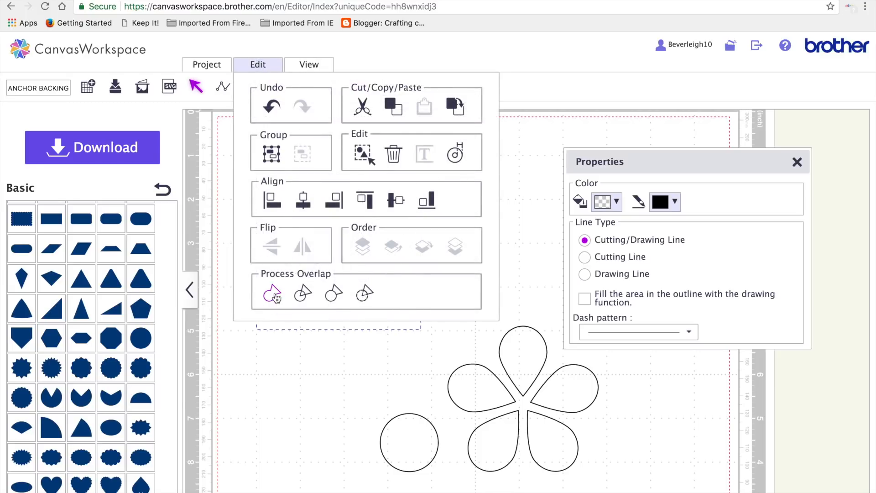
{"action": "left_click", "coordinate": [275, 296]}
Shrink the spare circle to about 0.90 inches and align it with the lower-right petal group on their horizontal and vertical centres.
{"action": "left_click", "coordinate": [407, 441]}
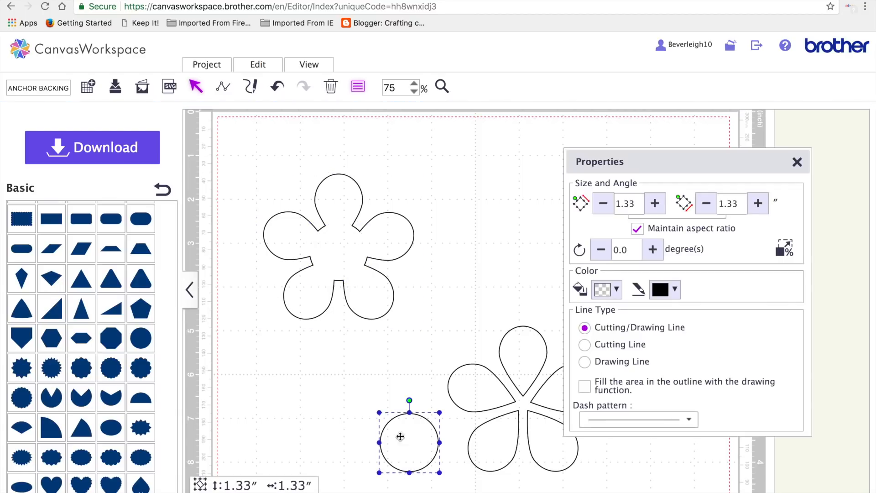
{"action": "left_click_drag", "start_coordinate": [378, 413], "coordinate": [397, 417]}
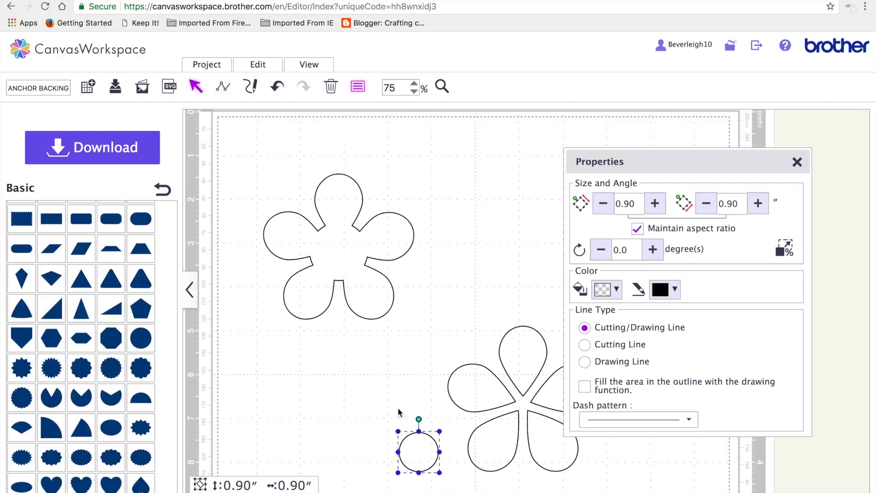
{"action": "left_click", "coordinate": [506, 373]}
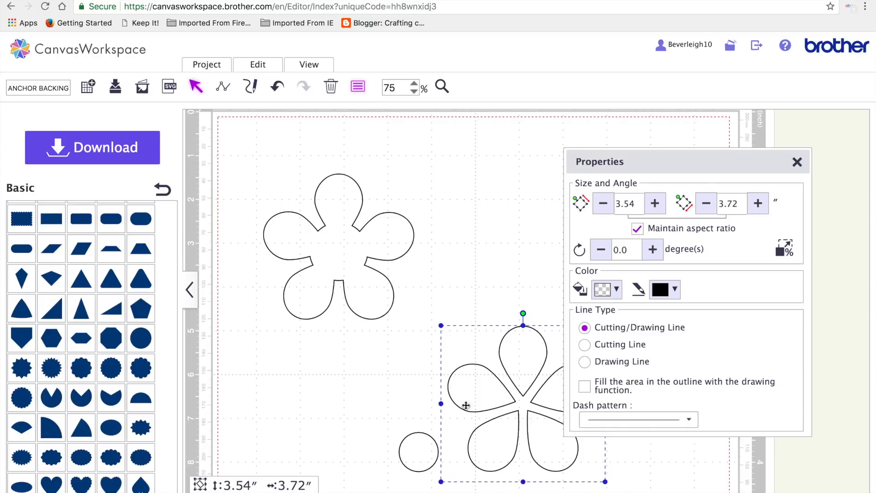
{"action": "left_click", "coordinate": [405, 458], "text": "shift"}
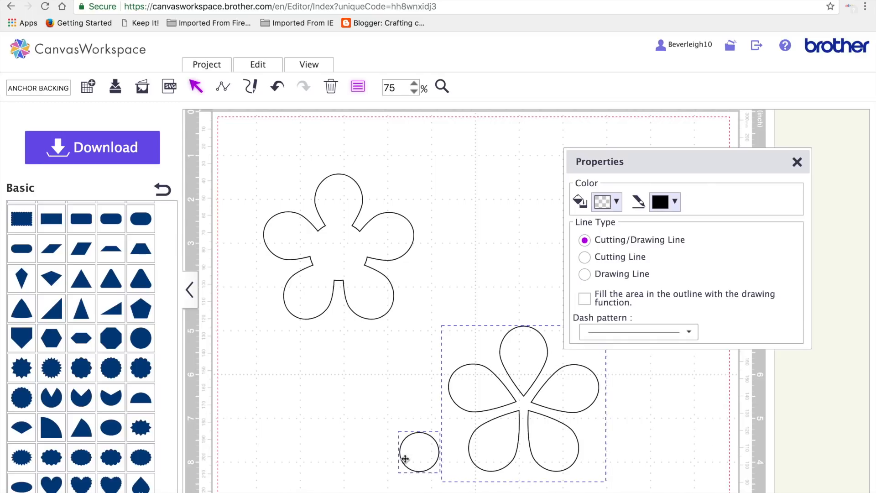
{"action": "left_click", "coordinate": [256, 64]}
{"action": "left_click", "coordinate": [303, 200]}
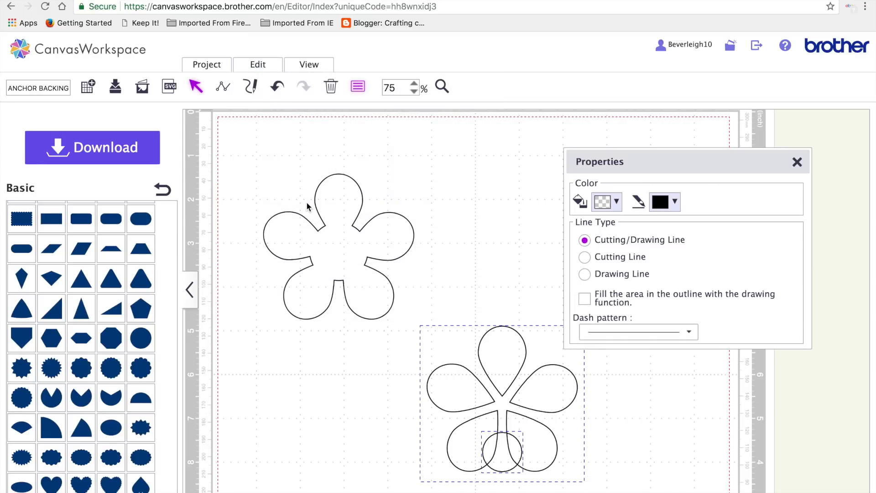
{"action": "left_click", "coordinate": [266, 66]}
{"action": "left_click", "coordinate": [396, 201]}
Weld the small circle and its petal group into one outline, and move this flower up beside the first one.
{"action": "left_click", "coordinate": [259, 65]}
{"action": "left_click", "coordinate": [270, 294]}
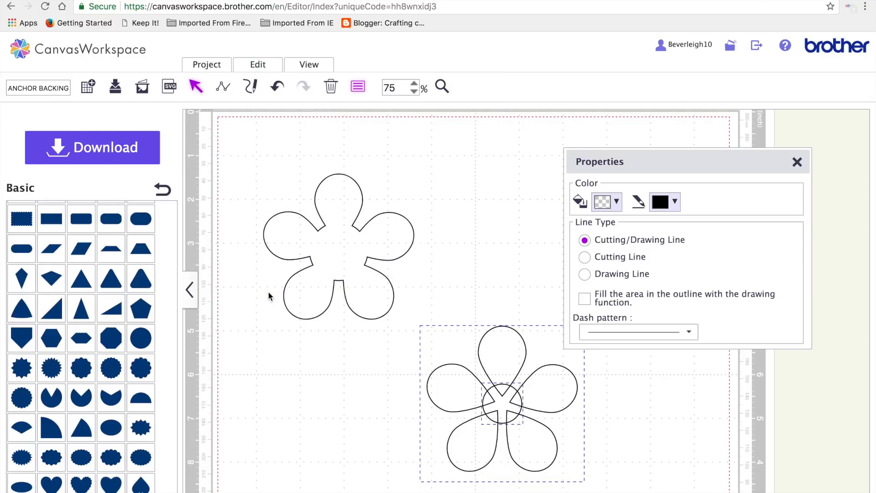
{"action": "left_click_drag", "start_coordinate": [484, 407], "coordinate": [521, 239]}
{"action": "left_click_drag", "start_coordinate": [694, 168], "coordinate": [757, 172]}
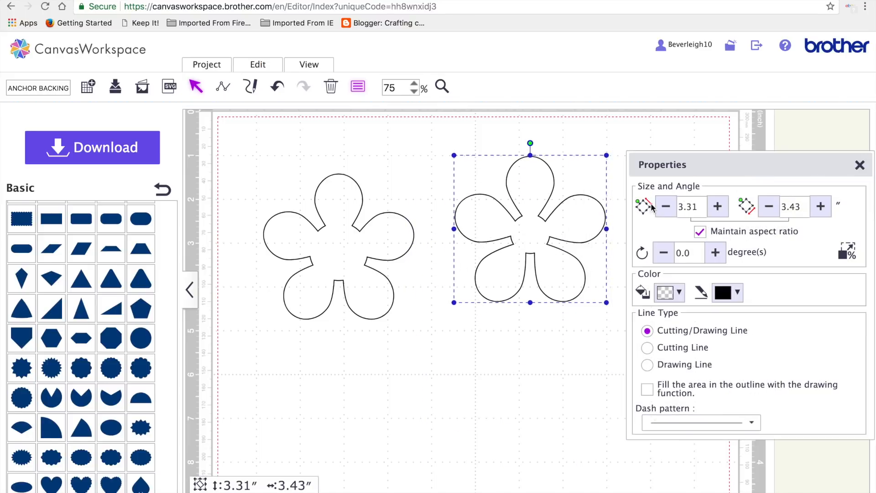
Fill the right flower with light orange and the left flower with green.
{"action": "left_click", "coordinate": [678, 294]}
{"action": "left_click", "coordinate": [704, 337]}
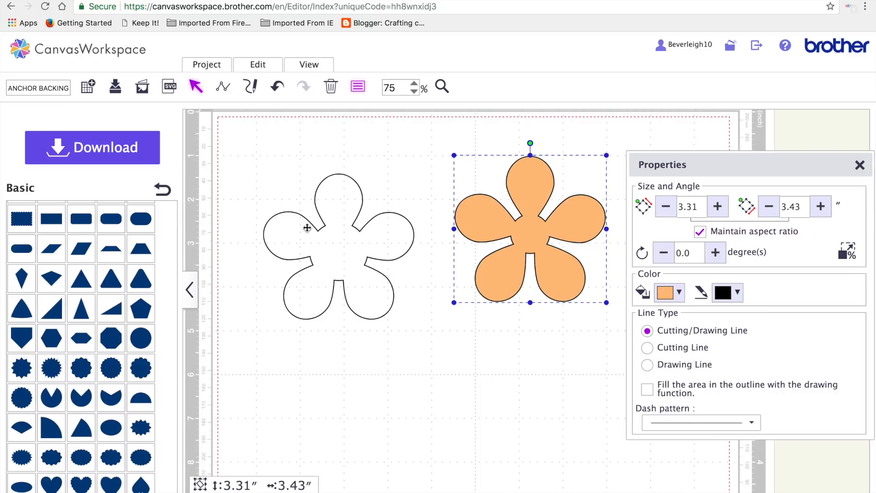
{"action": "left_click", "coordinate": [315, 245]}
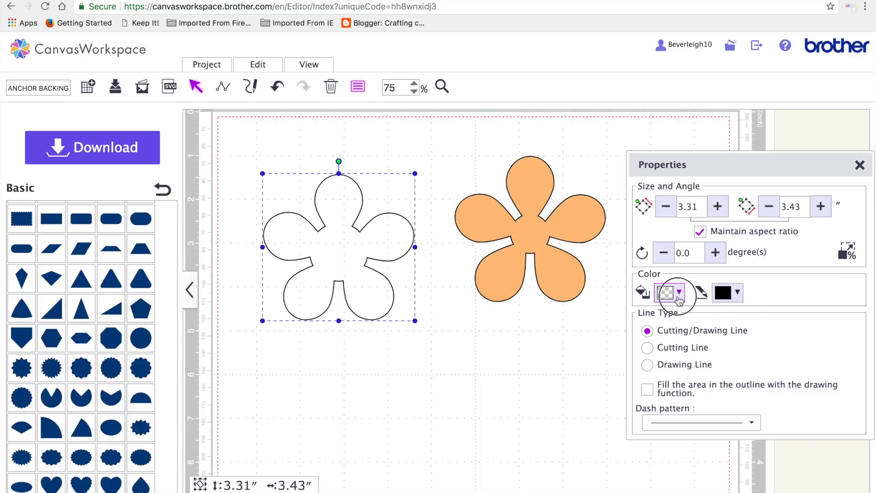
{"action": "left_click", "coordinate": [665, 293]}
{"action": "left_click", "coordinate": [684, 375]}
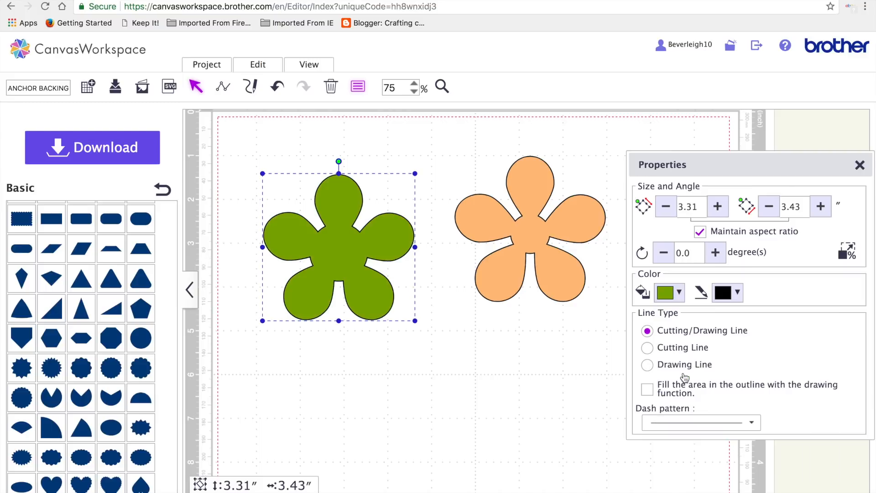
Lay the orange flower over the green one, rotate it 36 degrees, and move it back beside the green flower.
{"action": "left_click_drag", "start_coordinate": [552, 247], "coordinate": [347, 256]}
{"action": "left_click", "coordinate": [697, 254]}
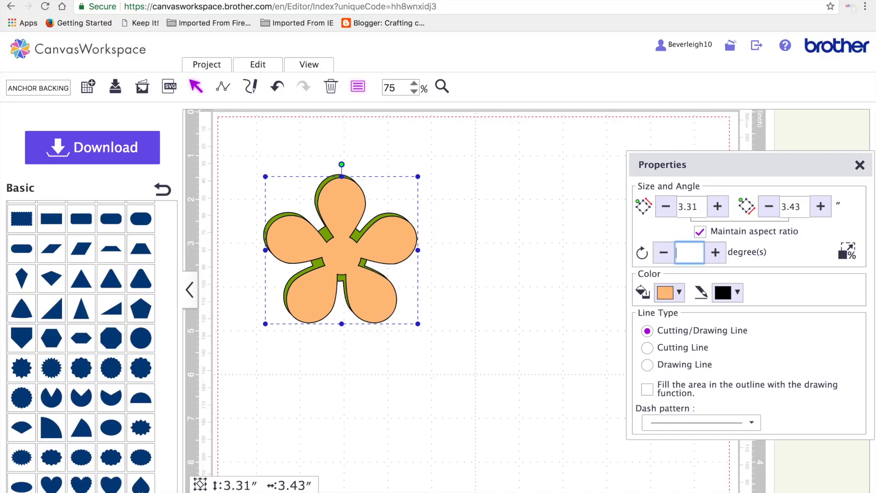
{"action": "key", "text": "Return"}
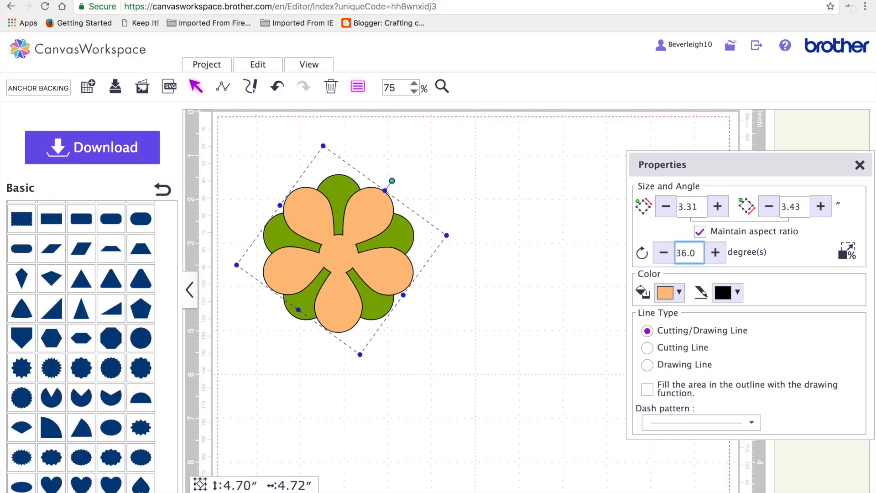
{"action": "left_click_drag", "start_coordinate": [349, 260], "coordinate": [512, 259]}
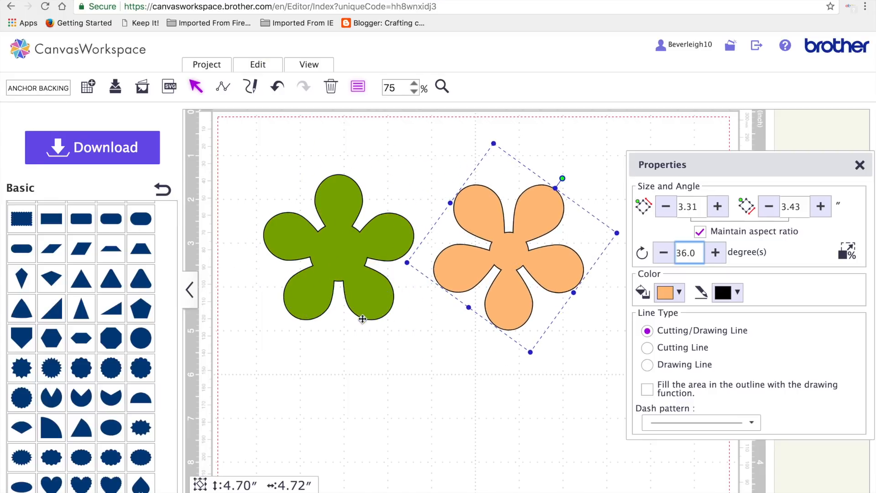
Add the notched petal from the basic shapes, place it below the flowers and resize it to about 1.88 × 0.95 inches.
{"action": "scroll", "coordinate": [77, 399], "scroll_direction": "down", "scroll_amount": 5}
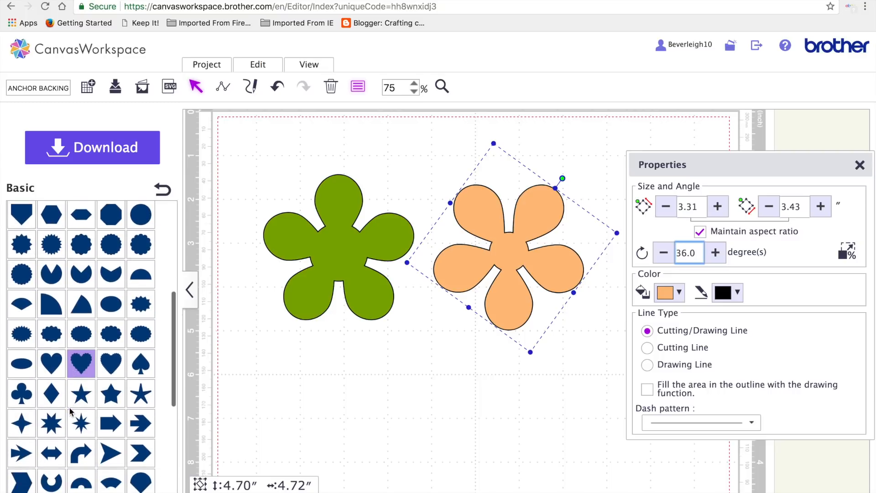
{"action": "scroll", "coordinate": [73, 408], "scroll_direction": "down", "scroll_amount": 3}
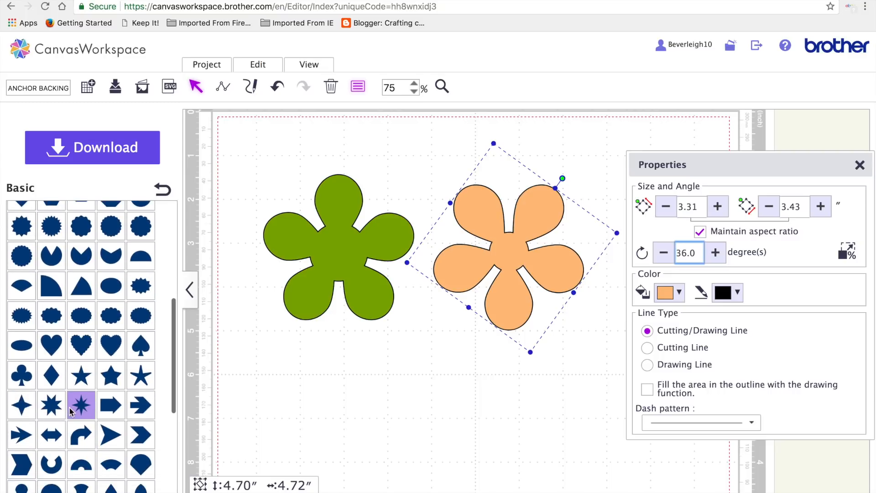
{"action": "left_click", "coordinate": [21, 469]}
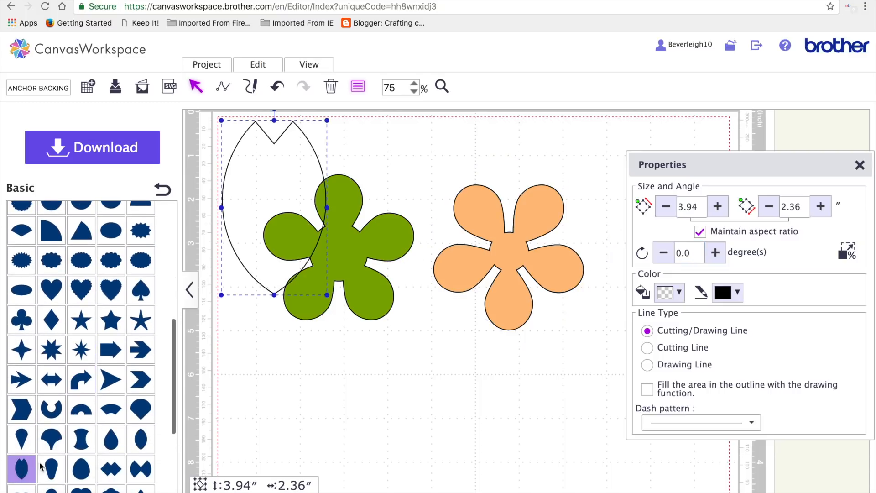
{"action": "scroll", "coordinate": [270, 345], "scroll_direction": "down", "scroll_amount": 3}
{"action": "left_click_drag", "start_coordinate": [256, 139], "coordinate": [367, 395]}
{"action": "left_click_drag", "start_coordinate": [331, 263], "coordinate": [388, 312]}
{"action": "left_click_drag", "start_coordinate": [413, 384], "coordinate": [431, 310]}
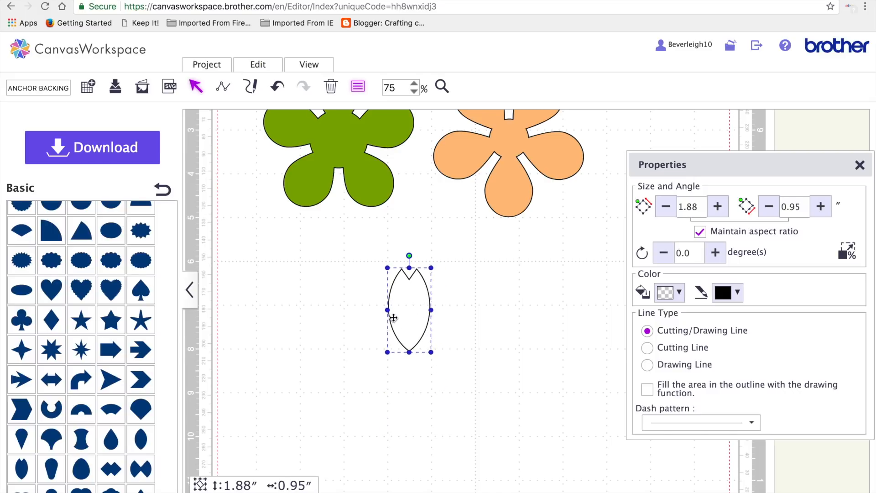
Duplicate the notched petal, flip the copy upside down and place it directly below the original, point to point.
{"action": "key", "text": "ctrl+d"}
{"action": "left_click", "coordinate": [259, 65]}
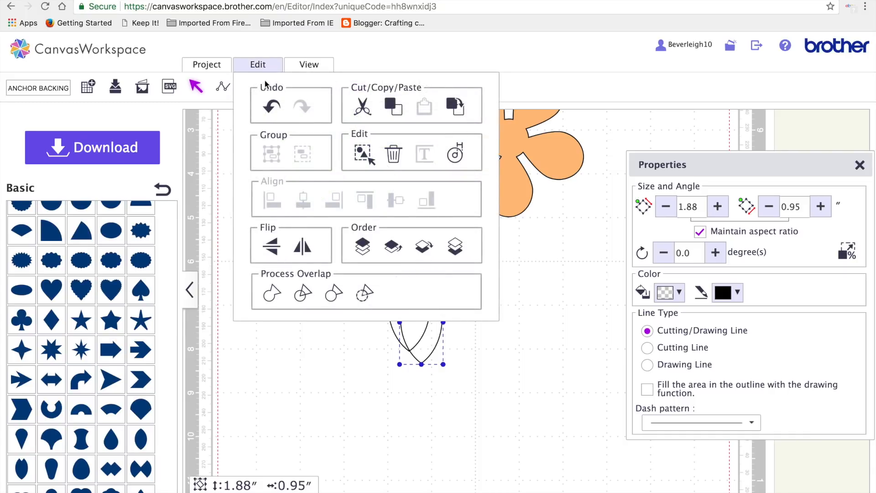
{"action": "left_click", "coordinate": [268, 259]}
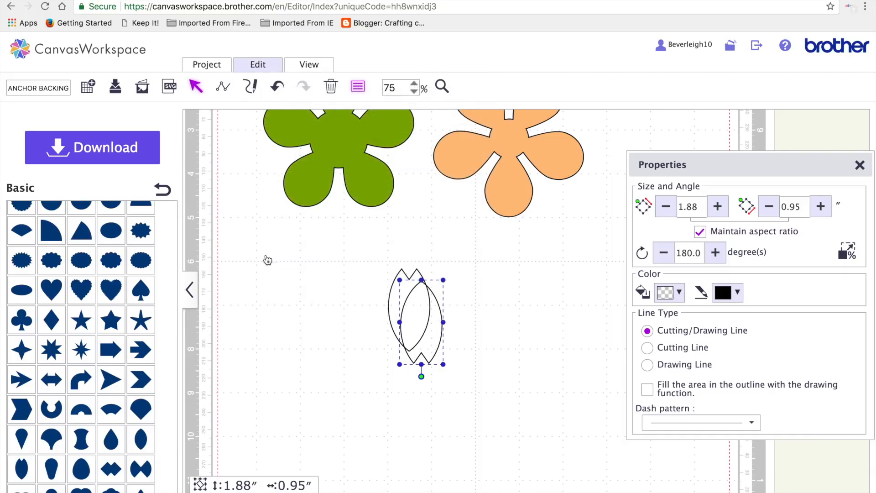
{"action": "left_click_drag", "start_coordinate": [412, 335], "coordinate": [400, 419]}
Align the two notched petals on their horizontal centres and group them.
{"action": "left_click_drag", "start_coordinate": [333, 250], "coordinate": [420, 450]}
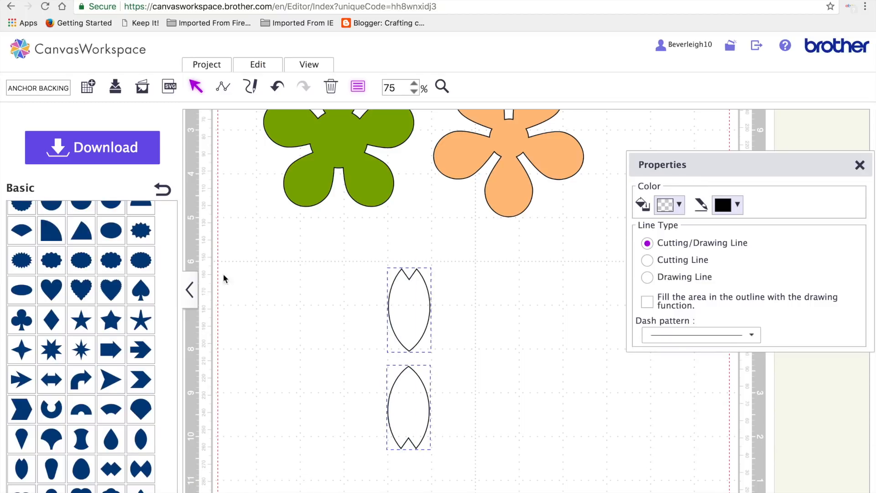
{"action": "left_click", "coordinate": [259, 72]}
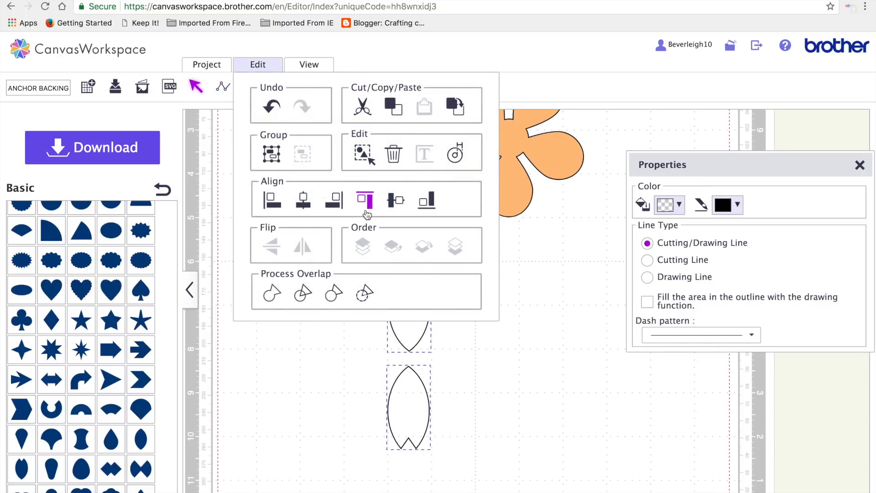
{"action": "left_click", "coordinate": [306, 206]}
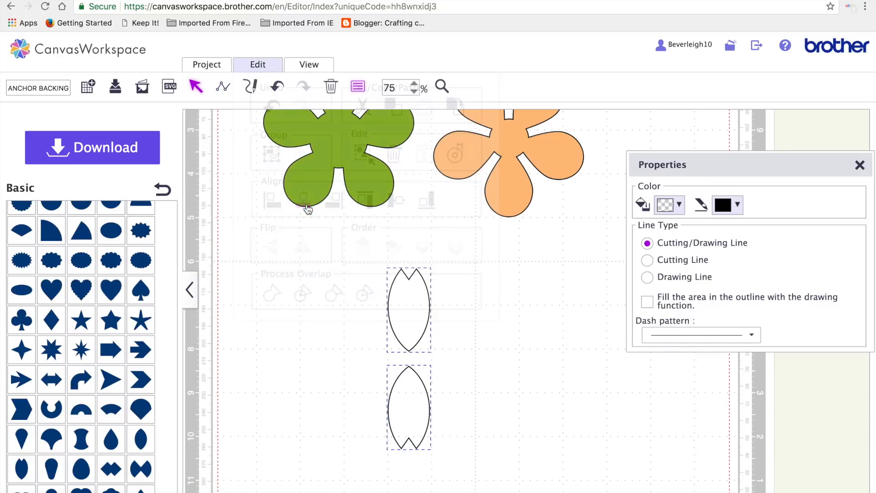
{"action": "left_click", "coordinate": [261, 69]}
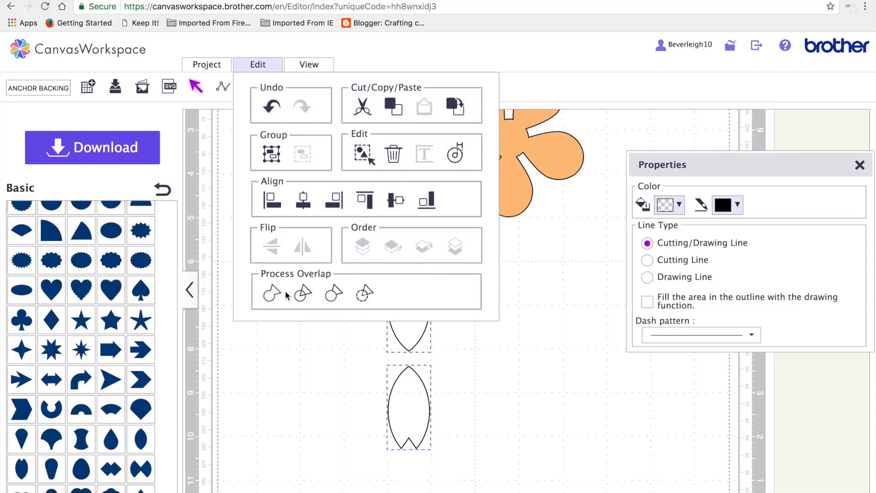
{"action": "left_click", "coordinate": [273, 155]}
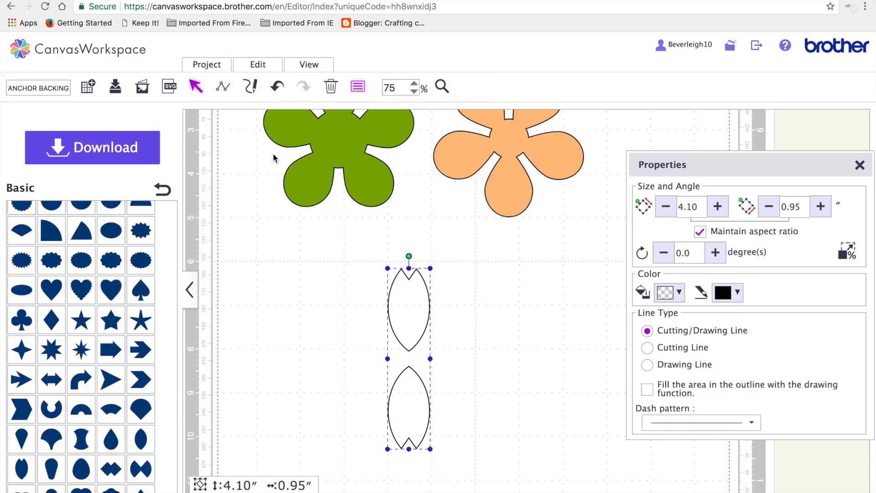
Copy the notched petal pair and paste four copies of it.
{"action": "key", "text": "ctrl+c"}
{"action": "key", "text": "ctrl+v"}
{"action": "key", "text": "ctrl+v"}
{"action": "key", "text": "ctrl+v"}
{"action": "key", "text": "ctrl+v"}
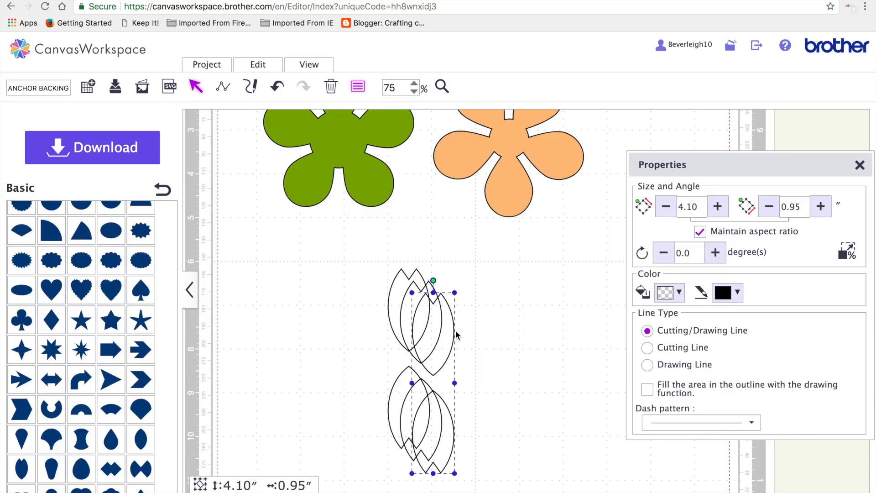
Stack all five petal pairs exactly on one another by aligning their horizontal and vertical centres.
{"action": "left_click_drag", "start_coordinate": [364, 256], "coordinate": [490, 492]}
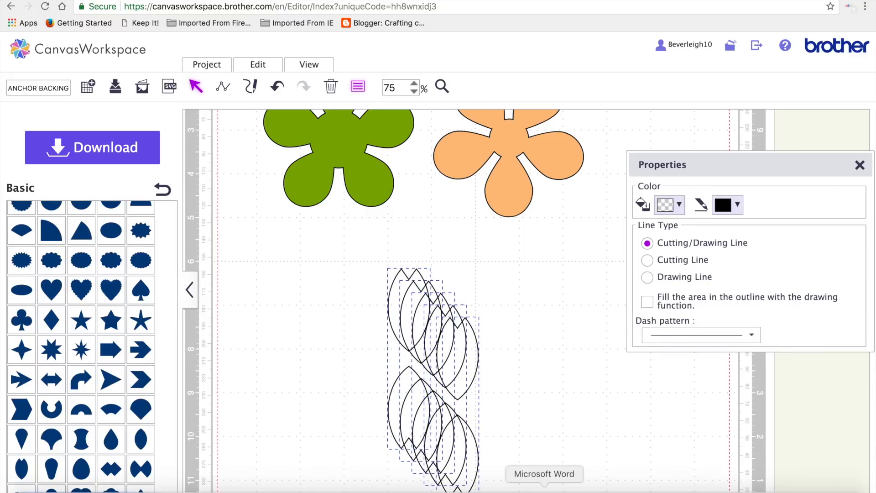
{"action": "left_click", "coordinate": [259, 64]}
{"action": "left_click", "coordinate": [304, 199]}
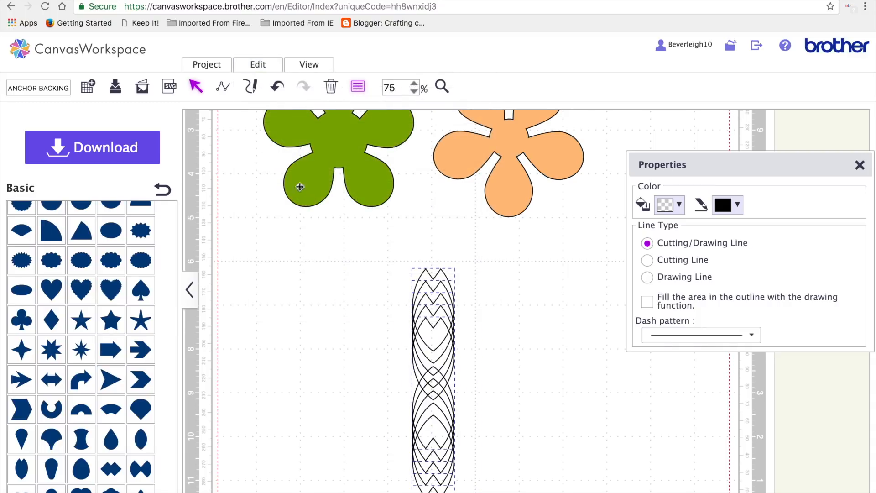
{"action": "left_click", "coordinate": [255, 66]}
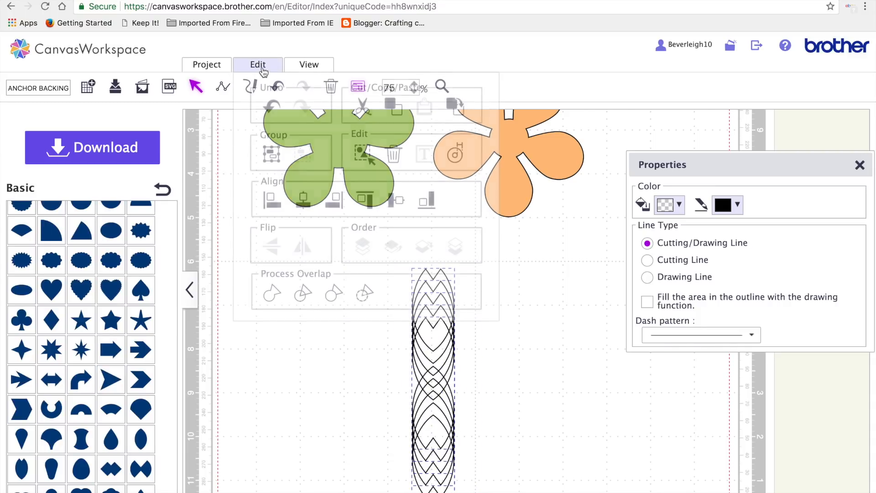
{"action": "left_click", "coordinate": [395, 202]}
{"action": "left_click", "coordinate": [583, 364]}
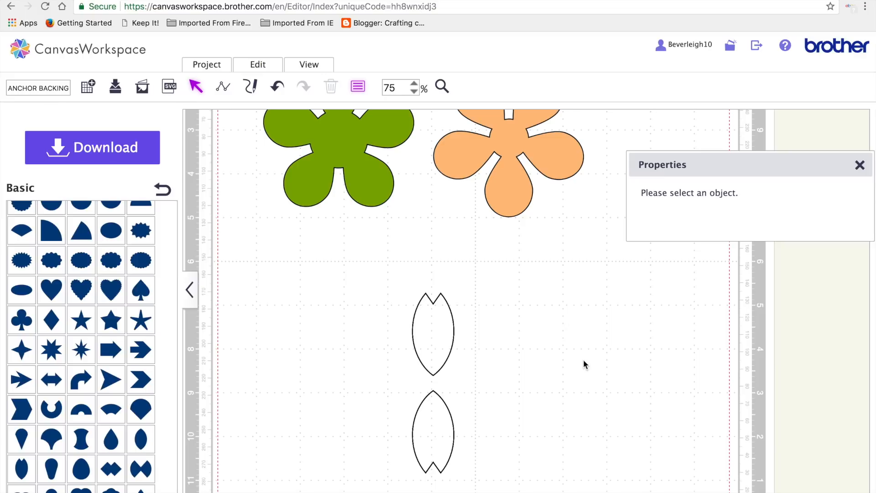
Rotate the topmost petal pair in the stack to 72 degrees.
{"action": "left_click", "coordinate": [436, 338]}
{"action": "left_click", "coordinate": [691, 252]}
{"action": "type", "text": "2"}
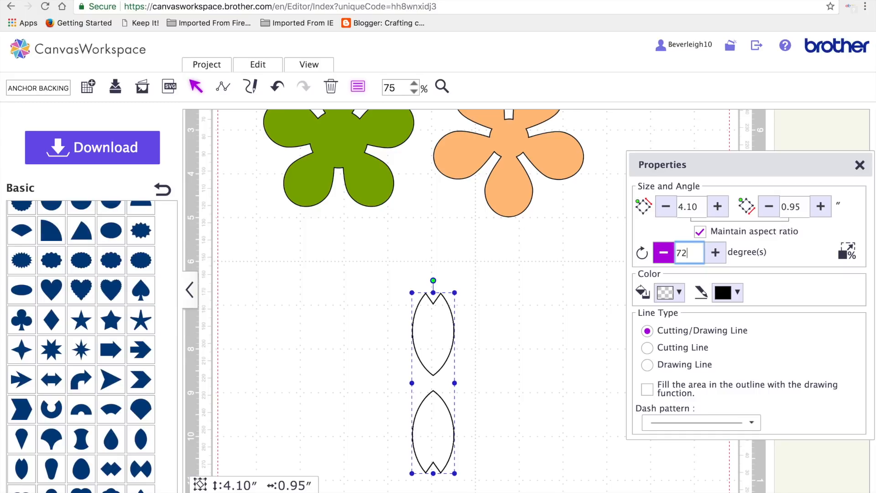
{"action": "key", "text": "Return"}
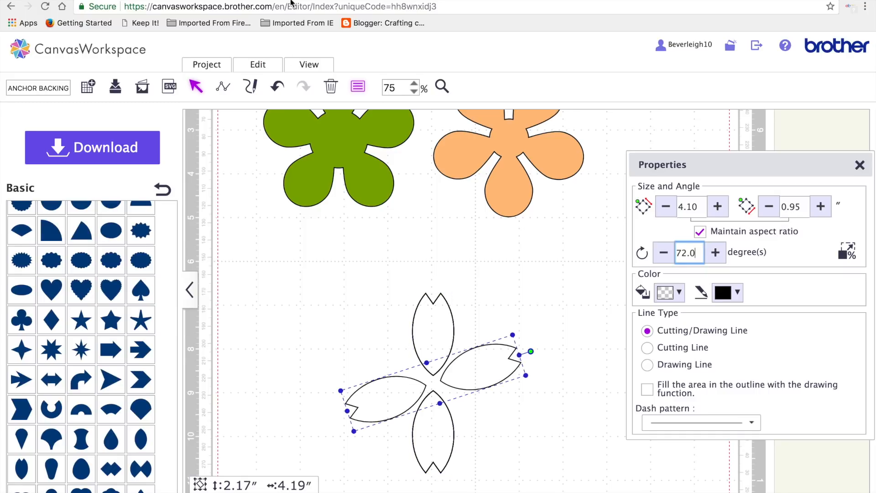
Ungroup the rotated petal pair and delete its lower-left petal.
{"action": "left_click", "coordinate": [252, 65]}
{"action": "left_click", "coordinate": [302, 154]}
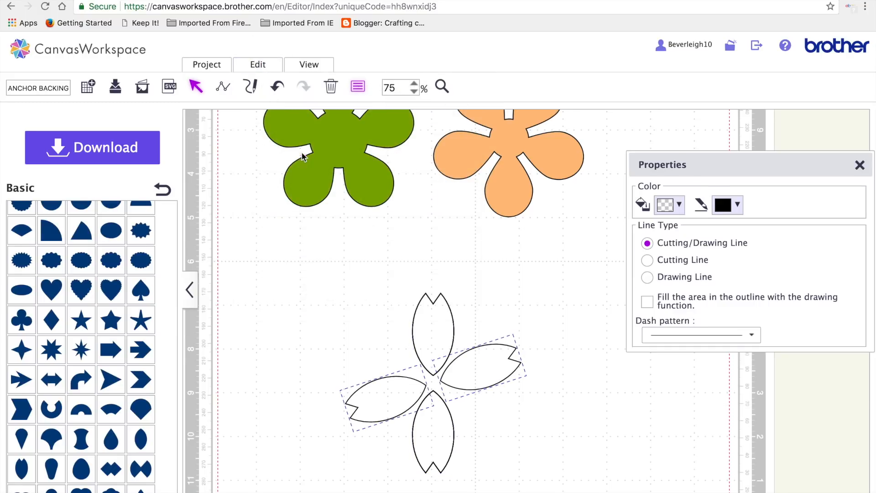
{"action": "left_click", "coordinate": [281, 399]}
{"action": "left_click", "coordinate": [355, 404]}
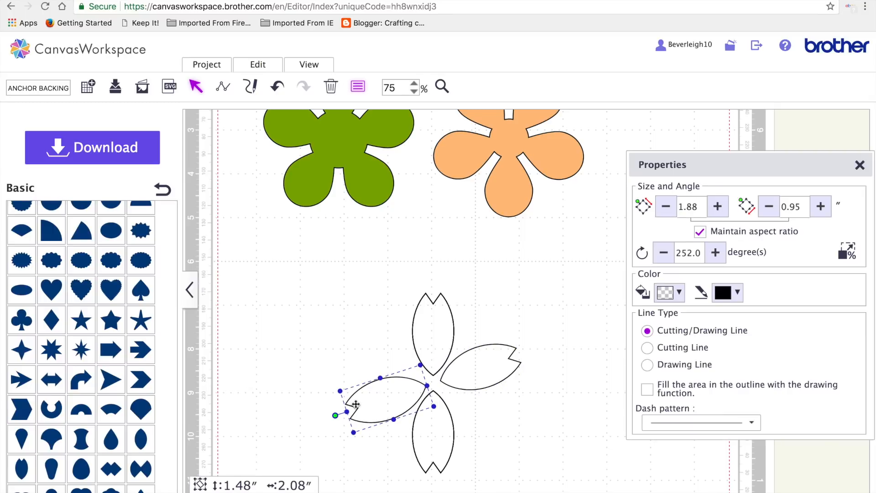
{"action": "key", "text": "Delete"}
Rotate the next upright petal pair in the stack to 144 degrees.
{"action": "left_click", "coordinate": [433, 347]}
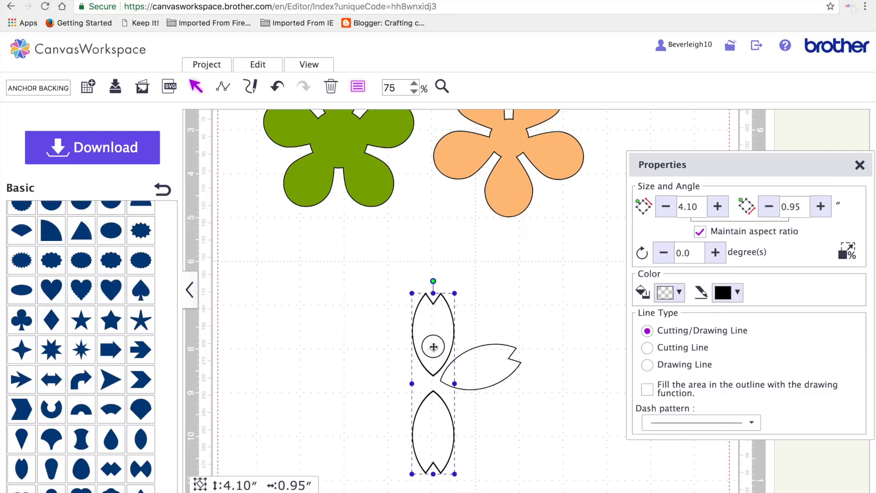
{"action": "left_click", "coordinate": [695, 253]}
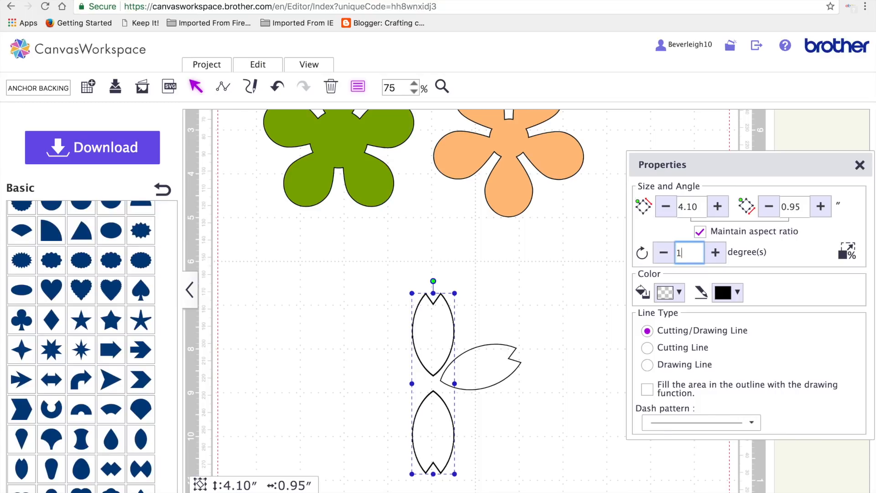
{"action": "type", "text": "144"}
{"action": "key", "text": "Return"}
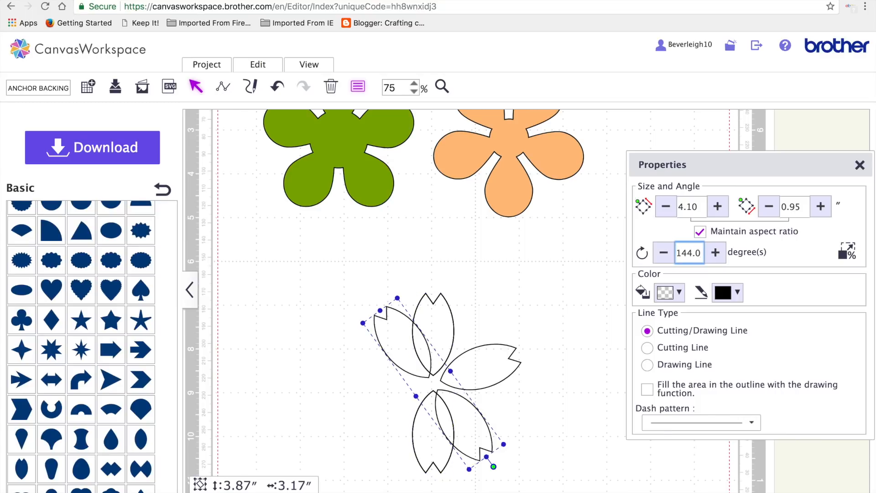
Ungroup the petal pair at 144 degrees and delete its upper-left petal.
{"action": "left_click", "coordinate": [260, 66]}
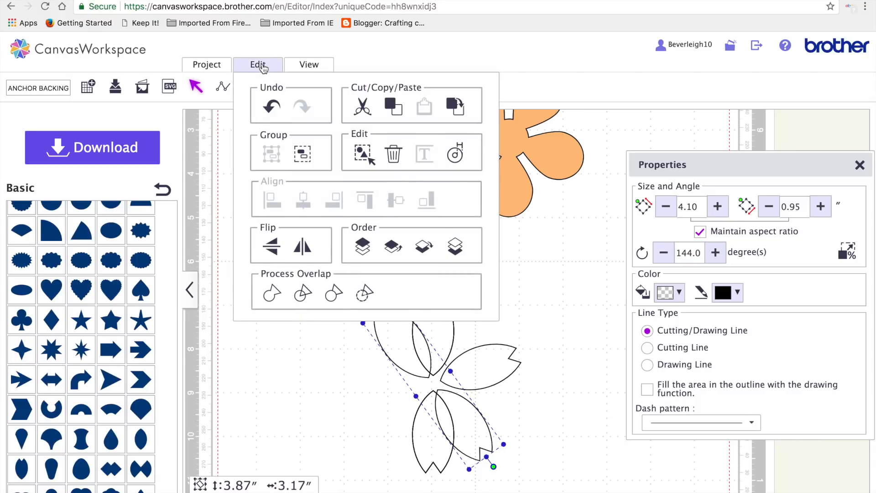
{"action": "left_click", "coordinate": [302, 153]}
{"action": "left_click", "coordinate": [296, 319]}
{"action": "left_click", "coordinate": [402, 338]}
{"action": "key", "text": "Delete"}
Rotate another upright petal pair from the stack to 216 degrees.
{"action": "left_click", "coordinate": [437, 335]}
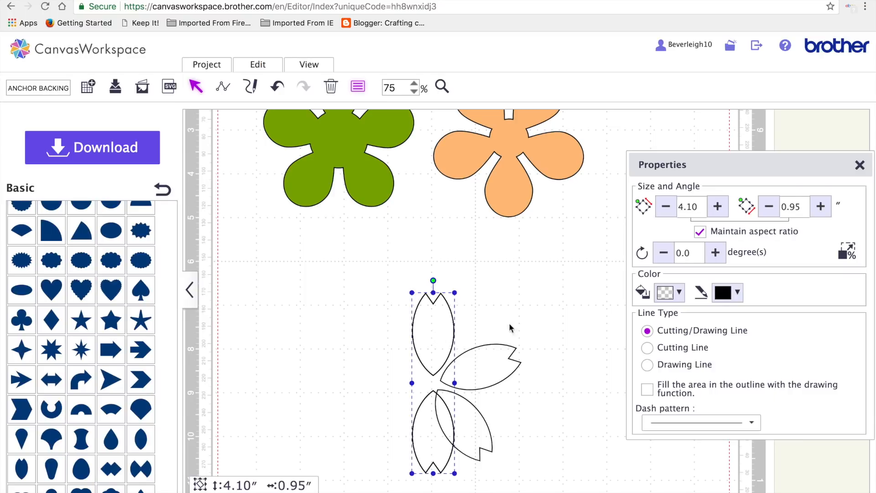
{"action": "left_click", "coordinate": [693, 254]}
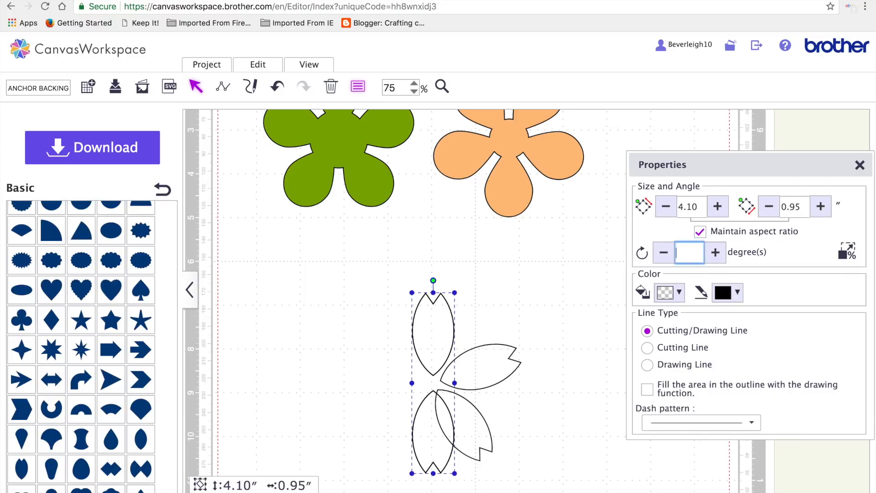
{"action": "type", "text": "216"}
{"action": "key", "text": "Return"}
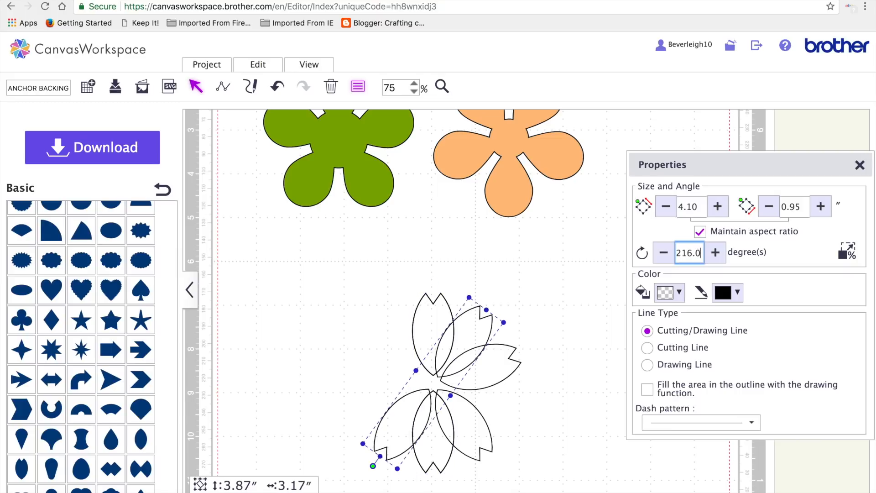
Ungroup the petal pair at 216 degrees and delete its upper-right petal.
{"action": "left_click", "coordinate": [258, 64]}
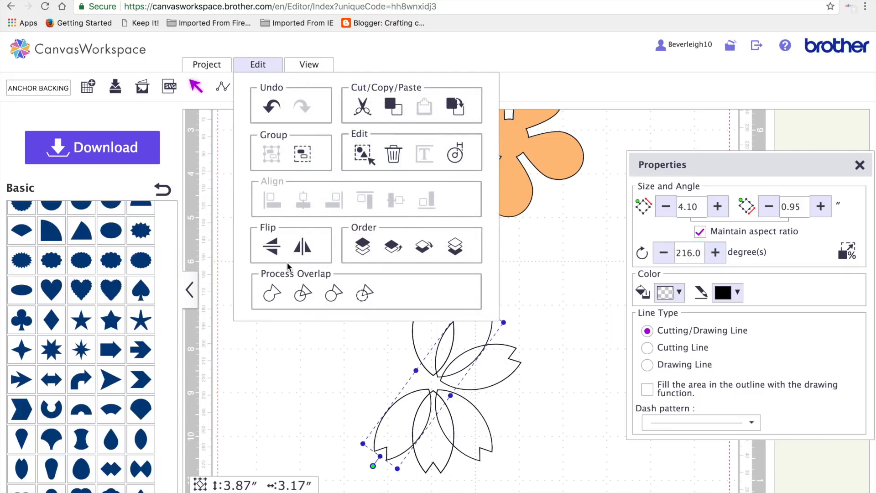
{"action": "left_click", "coordinate": [302, 154]}
{"action": "left_click", "coordinate": [564, 269]}
{"action": "left_click", "coordinate": [478, 334]}
{"action": "key", "text": "Delete"}
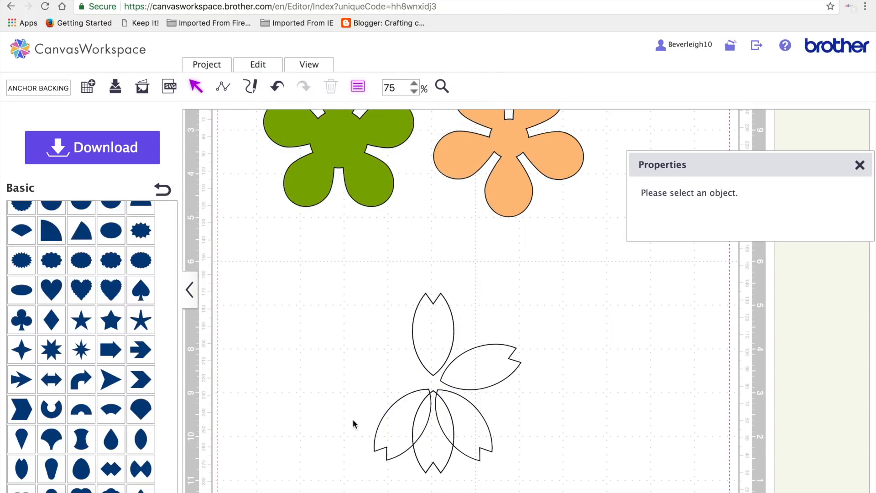
Rotate the upper of the remaining upright petal pairs to 288 degrees.
{"action": "left_click", "coordinate": [436, 312]}
{"action": "left_click", "coordinate": [693, 254]}
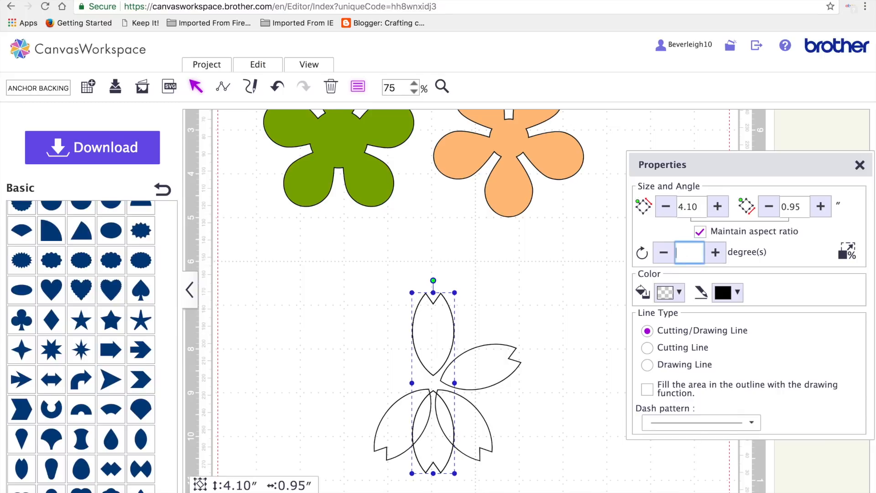
{"action": "key", "text": "Return"}
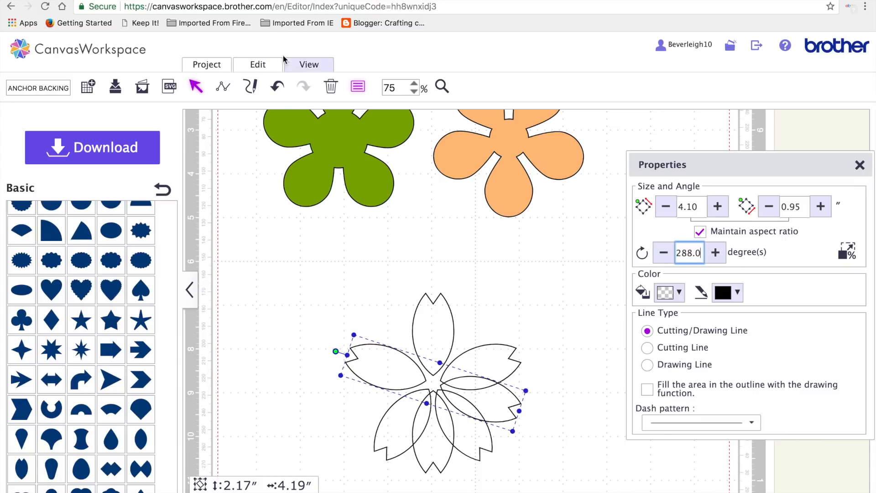
Ungroup the petal pair at 288 degrees and delete its lower-right petal.
{"action": "left_click", "coordinate": [257, 64]}
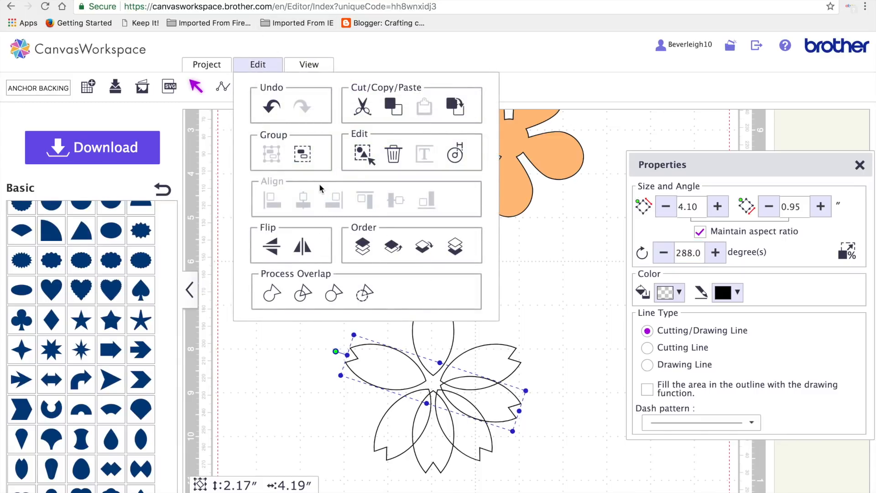
{"action": "left_click", "coordinate": [302, 154]}
{"action": "left_click", "coordinate": [553, 424]}
{"action": "left_click", "coordinate": [499, 401]}
{"action": "key", "text": "Delete"}
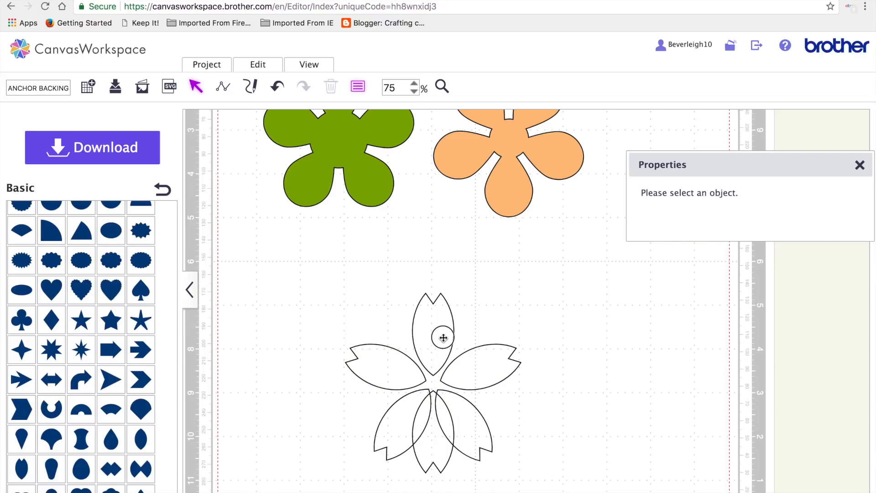
Ungroup the last upright petal pair and delete its lower petal, leaving five evenly spaced petals.
{"action": "left_click", "coordinate": [442, 338]}
{"action": "left_click", "coordinate": [277, 61]}
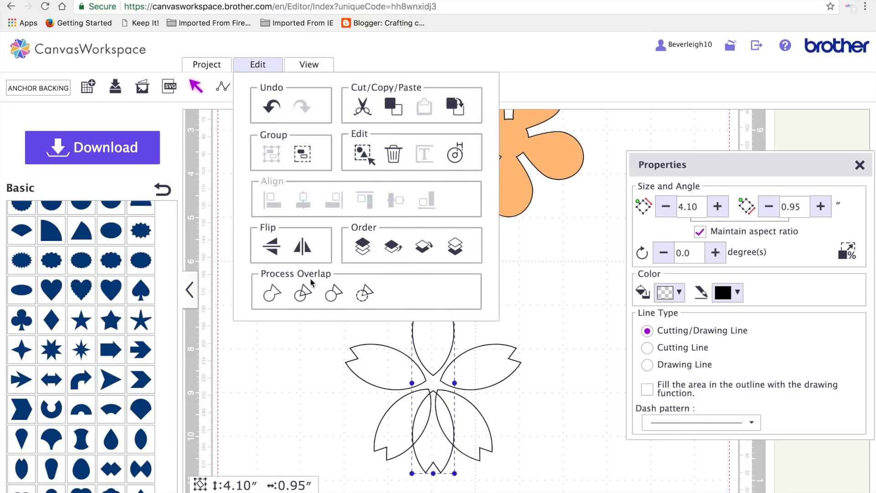
{"action": "left_click", "coordinate": [311, 152]}
{"action": "left_click", "coordinate": [584, 461]}
{"action": "left_click", "coordinate": [431, 451]}
{"action": "key", "text": "Delete"}
Select all five notched petals and weld them into a single object.
{"action": "left_click_drag", "start_coordinate": [289, 267], "coordinate": [555, 479]}
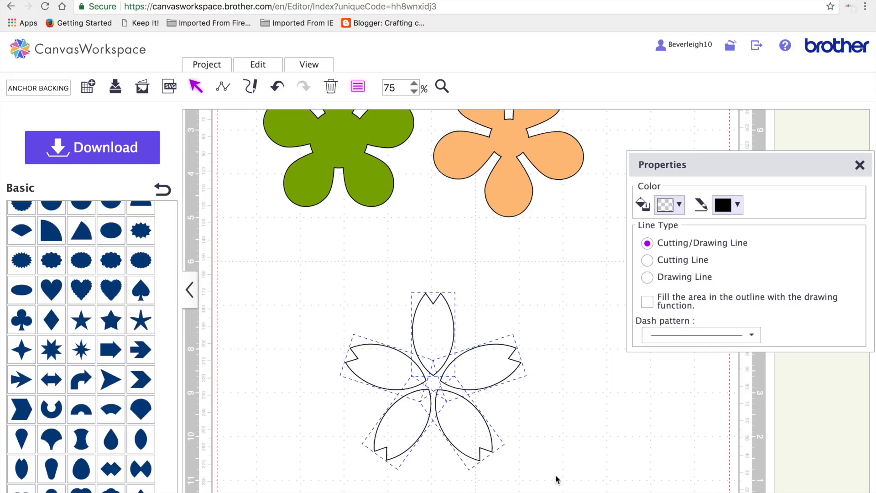
{"action": "left_click", "coordinate": [258, 65]}
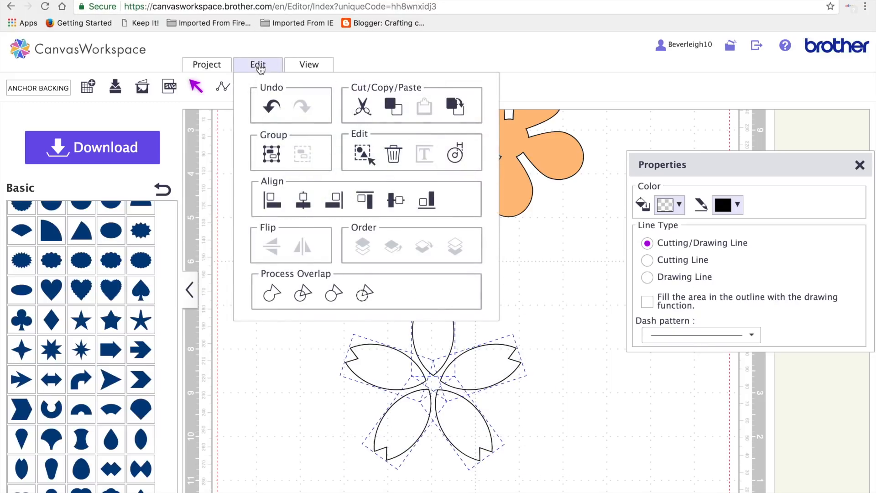
{"action": "left_click", "coordinate": [274, 292]}
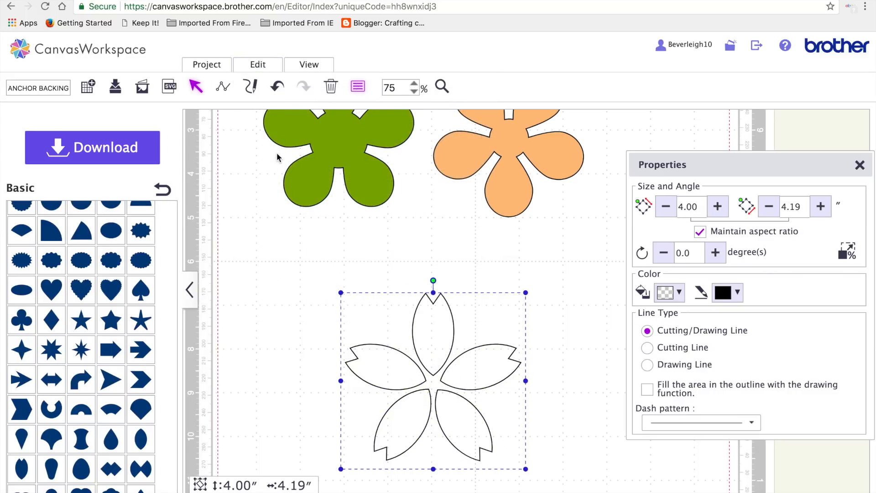
Add a basic circle, shrink it to about 0.96 inches across and place it over the middle of the petals.
{"action": "scroll", "coordinate": [141, 256], "scroll_direction": "up", "scroll_amount": 3}
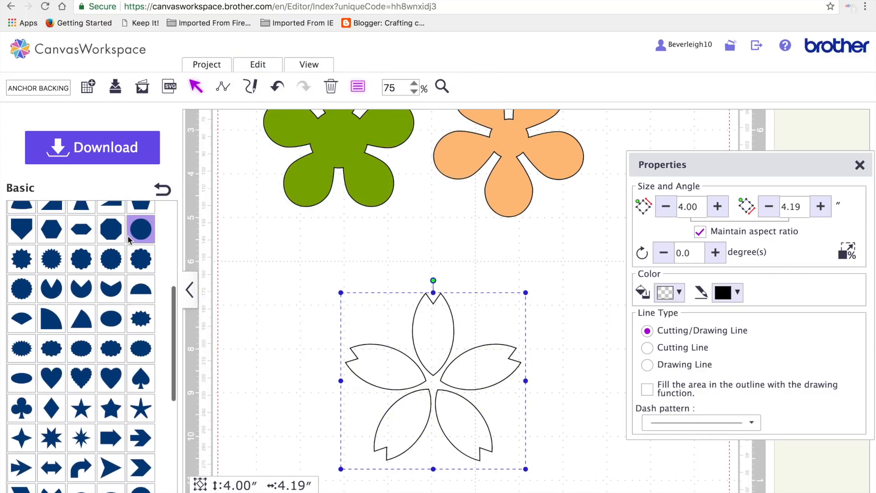
{"action": "left_click", "coordinate": [141, 229]}
{"action": "left_click_drag", "start_coordinate": [247, 128], "coordinate": [261, 363]}
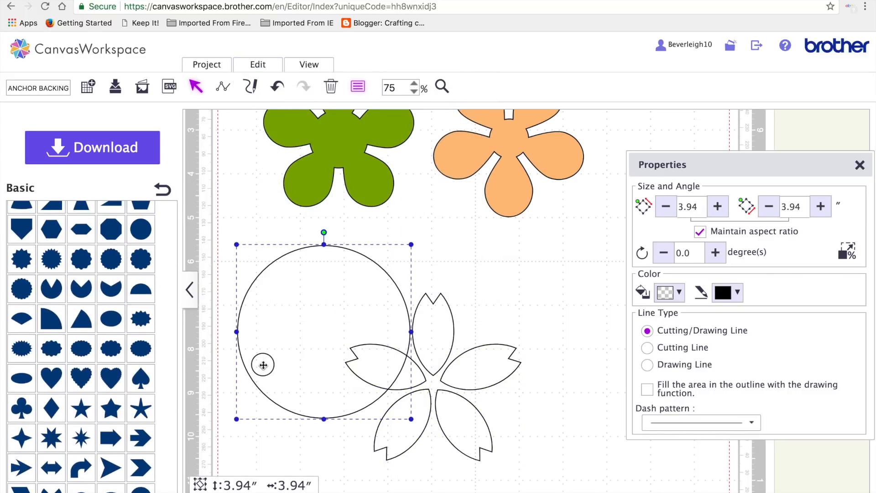
{"action": "left_click_drag", "start_coordinate": [236, 245], "coordinate": [419, 382]}
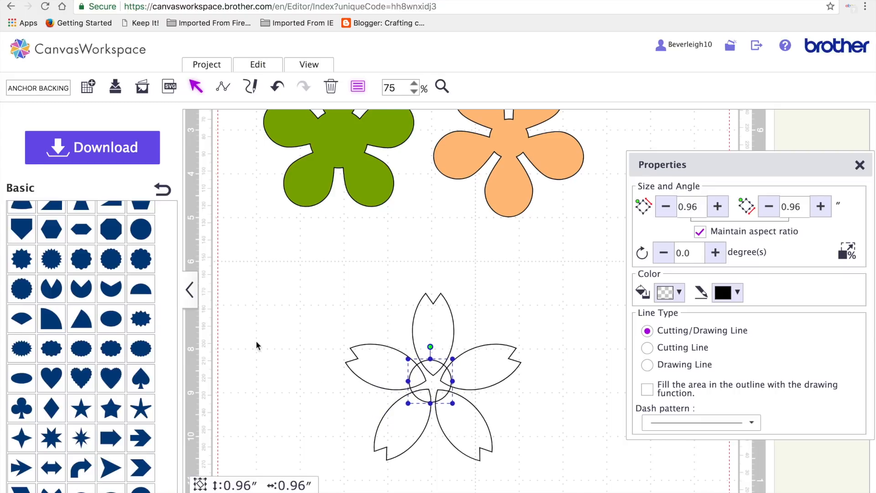
Align the circle and petals by their horizontal and vertical centres, and weld them into one flower.
{"action": "left_click", "coordinate": [354, 308]}
{"action": "left_click_drag", "start_coordinate": [292, 296], "coordinate": [440, 395]}
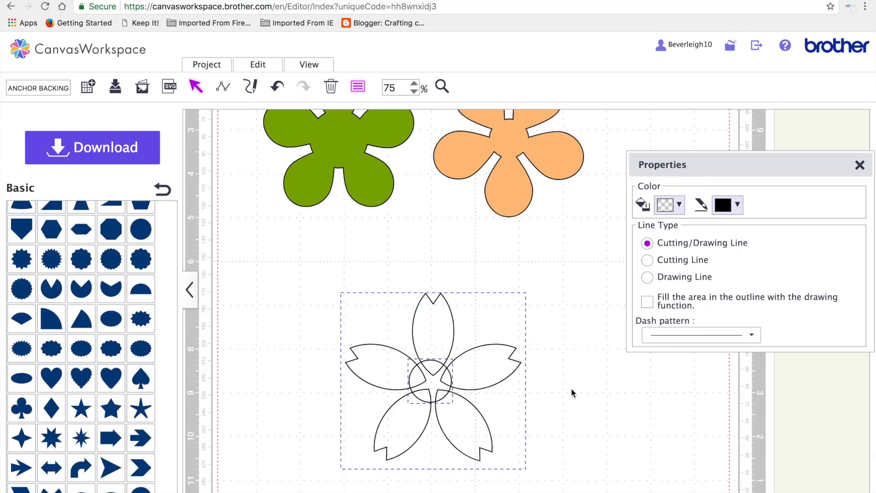
{"action": "left_click", "coordinate": [258, 64]}
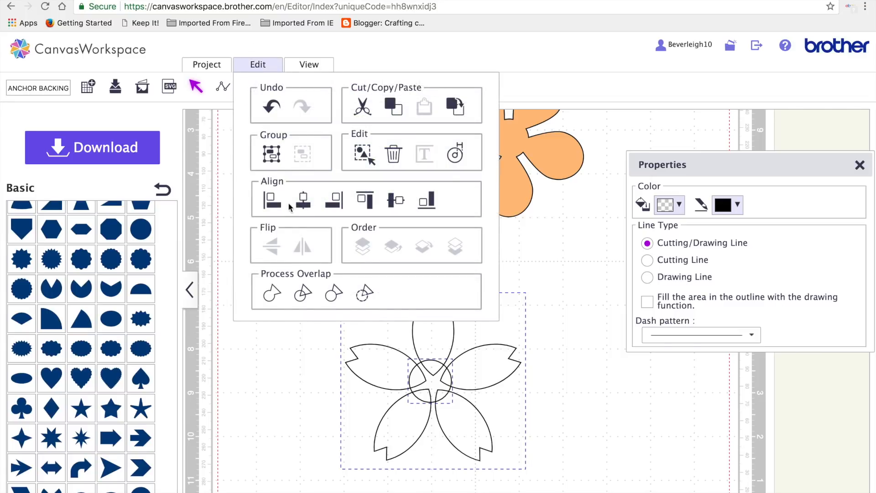
{"action": "left_click", "coordinate": [307, 204]}
{"action": "left_click", "coordinate": [258, 65]}
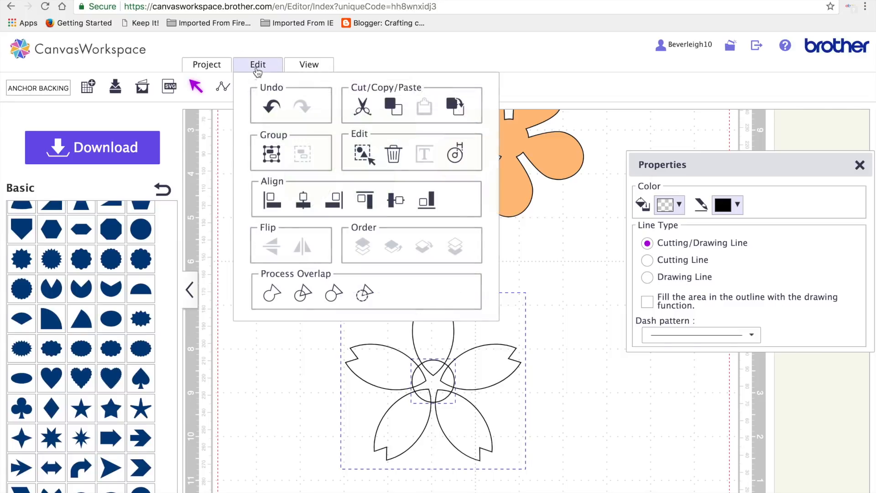
{"action": "left_click", "coordinate": [395, 201]}
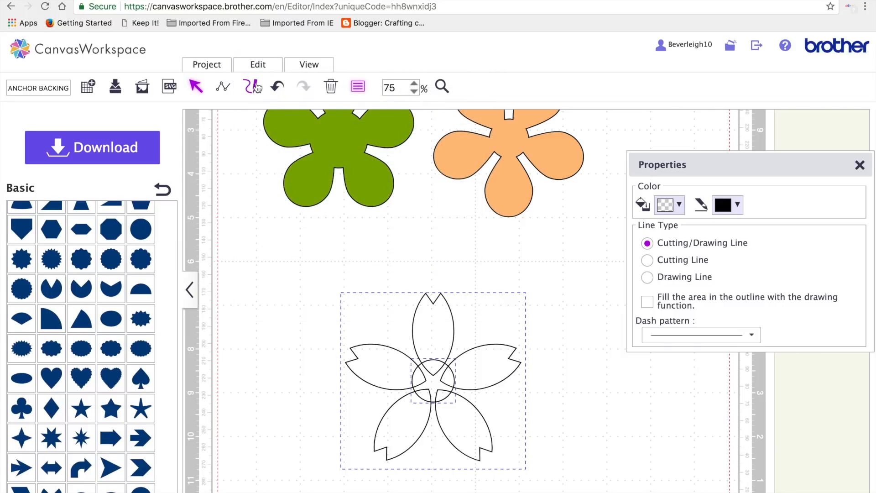
{"action": "left_click", "coordinate": [258, 65]}
{"action": "left_click", "coordinate": [272, 293]}
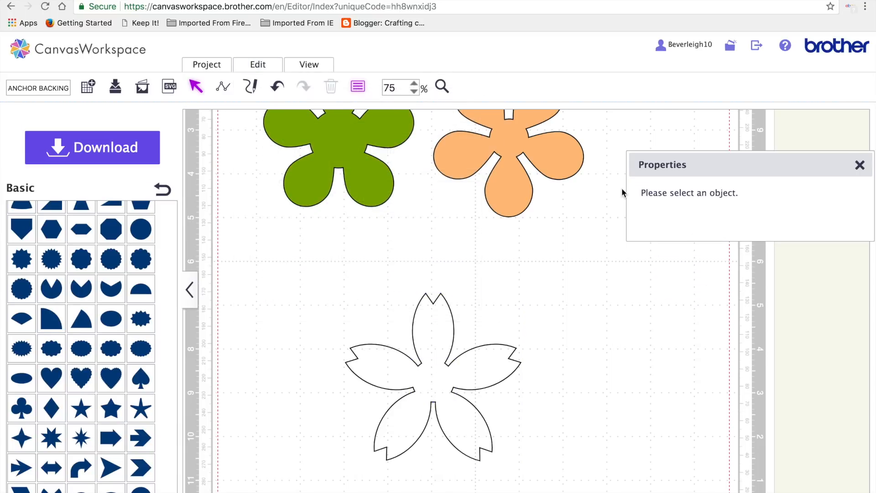
Fill the welded notched-petal flower with red.
{"action": "left_click", "coordinate": [421, 361]}
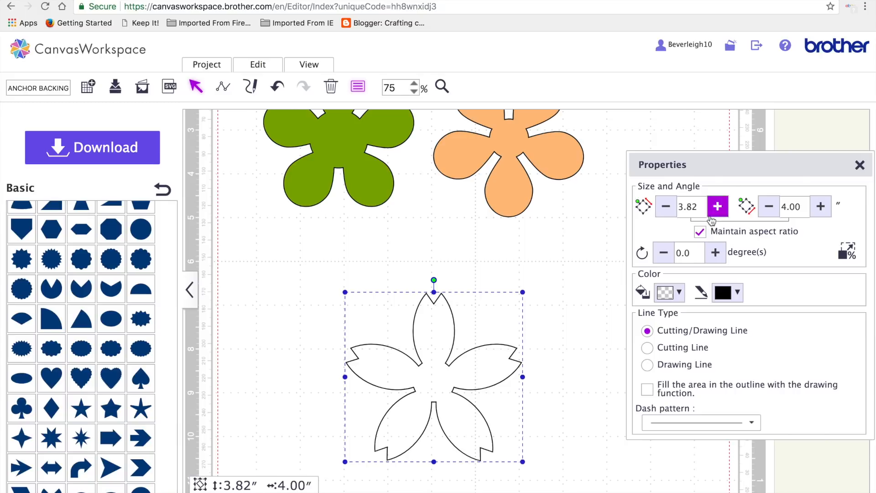
{"action": "left_click", "coordinate": [674, 293]}
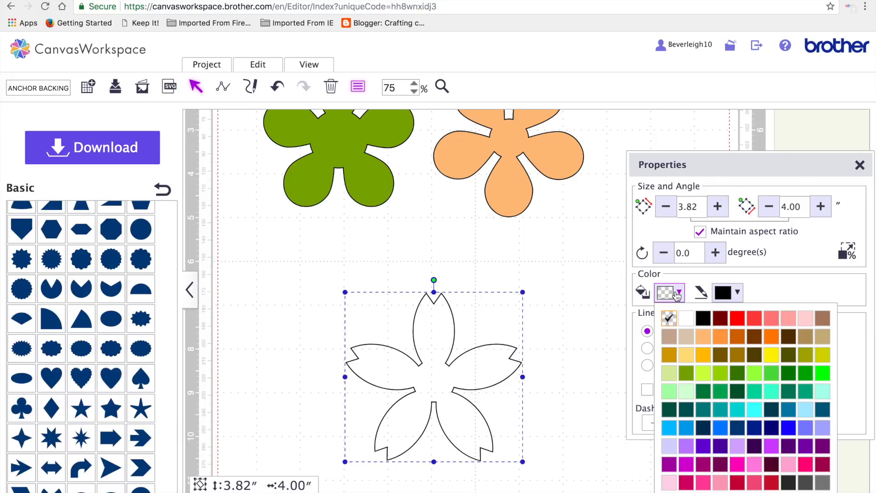
{"action": "left_click", "coordinate": [738, 318]}
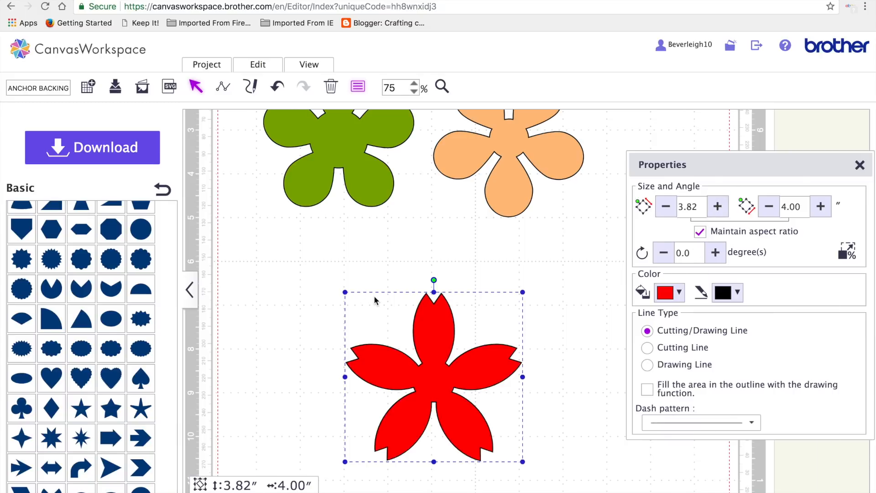
Shrink the red and green flowers and place them side by side near the mat's upper-left corner, green first.
{"action": "left_click_drag", "start_coordinate": [346, 292], "coordinate": [465, 377]}
{"action": "left_click_drag", "start_coordinate": [488, 429], "coordinate": [333, 281]}
{"action": "scroll", "coordinate": [357, 230], "scroll_direction": "up", "scroll_amount": 2}
{"action": "left_click", "coordinate": [326, 196]}
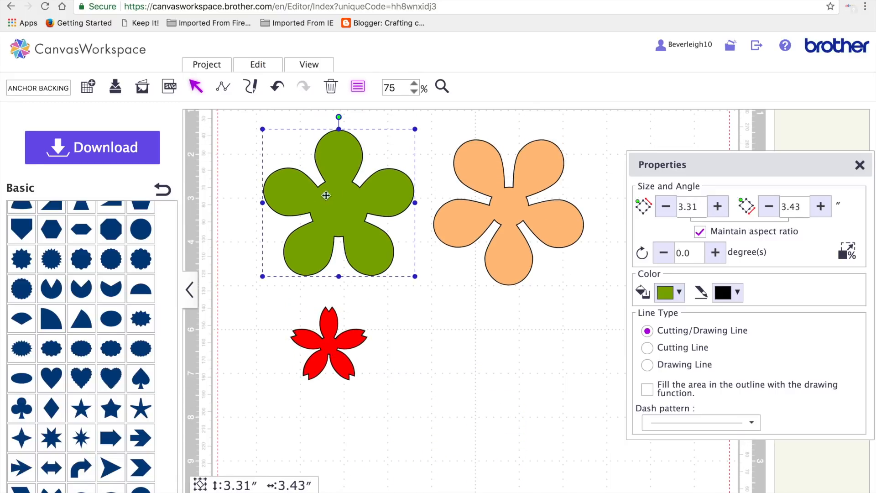
{"action": "left_click_drag", "start_coordinate": [263, 128], "coordinate": [343, 207]}
{"action": "left_click_drag", "start_coordinate": [371, 242], "coordinate": [266, 182]}
{"action": "left_click_drag", "start_coordinate": [331, 346], "coordinate": [368, 185]}
Shrink the orange flower to about 1.14 by 1.18 inches and place it beside the red flower.
{"action": "left_click", "coordinate": [490, 219]}
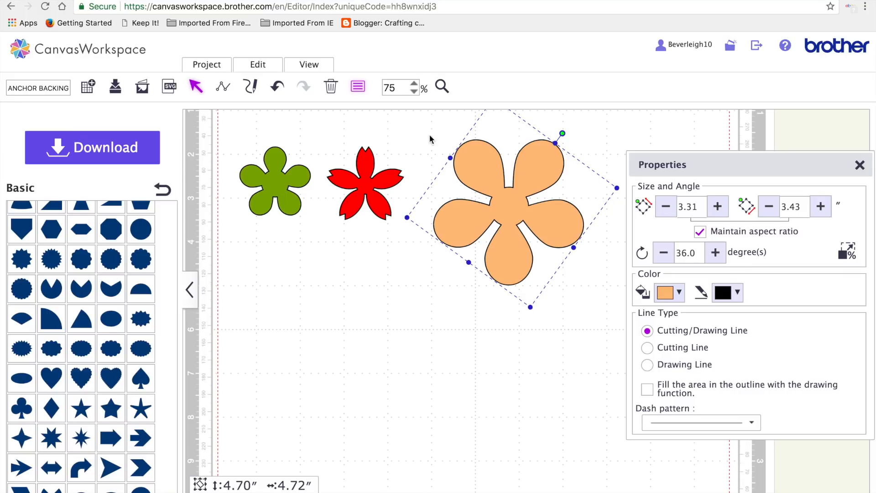
{"action": "left_click_drag", "start_coordinate": [406, 218], "coordinate": [520, 229]}
{"action": "left_click_drag", "start_coordinate": [564, 193], "coordinate": [437, 189]}
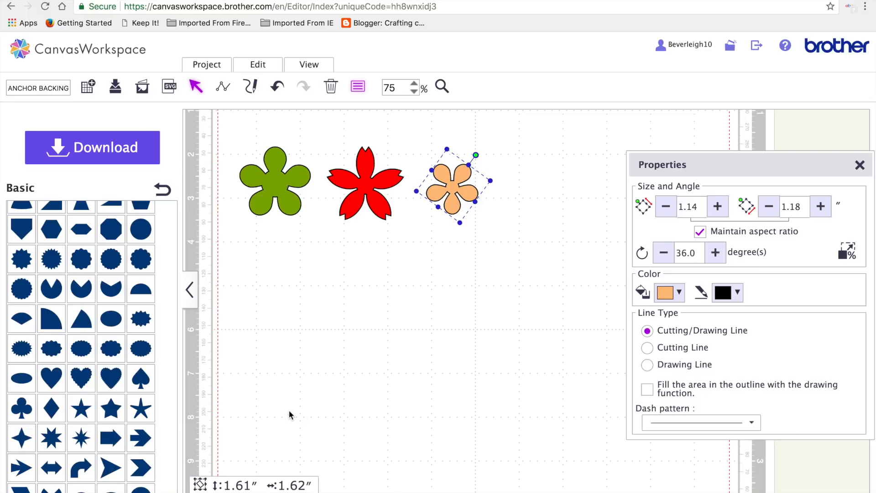
Add the basic pointed-oval shape, reduce it to about 1.60 by 0.92 inches and place it below the flowers.
{"action": "scroll", "coordinate": [110, 408], "scroll_direction": "down", "scroll_amount": 5}
{"action": "scroll", "coordinate": [104, 415], "scroll_direction": "down", "scroll_amount": 2}
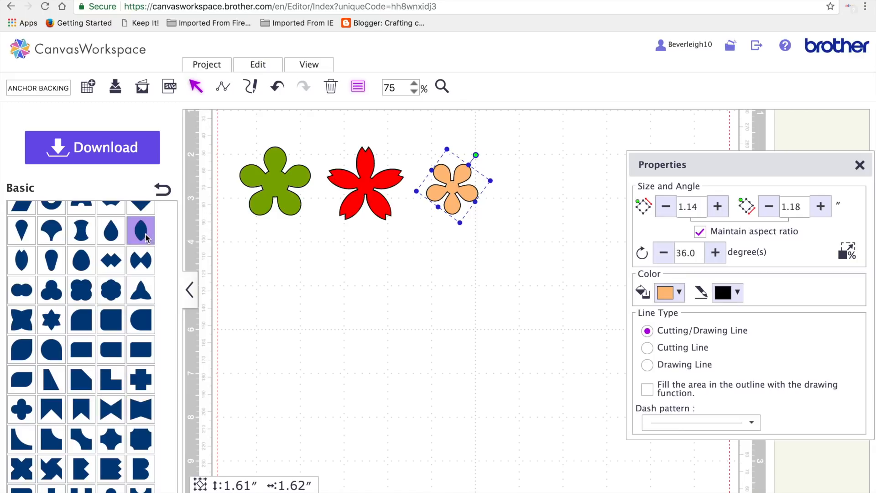
{"action": "left_click_drag", "start_coordinate": [142, 235], "coordinate": [370, 324]}
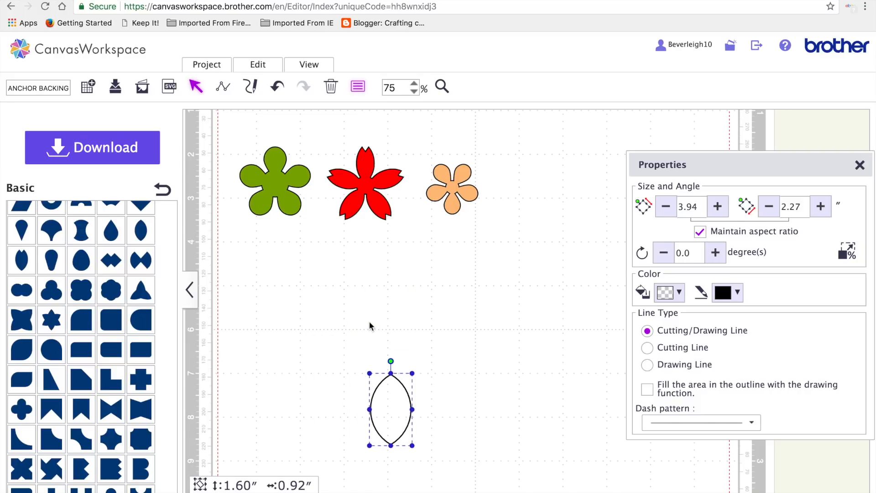
{"action": "left_click_drag", "start_coordinate": [389, 402], "coordinate": [382, 364]}
Paste a copy of the pointed oval directly above the original and align both by their horizontal centres.
{"action": "key", "text": "super+v"}
{"action": "left_click_drag", "start_coordinate": [312, 268], "coordinate": [404, 392]}
{"action": "left_click", "coordinate": [251, 69]}
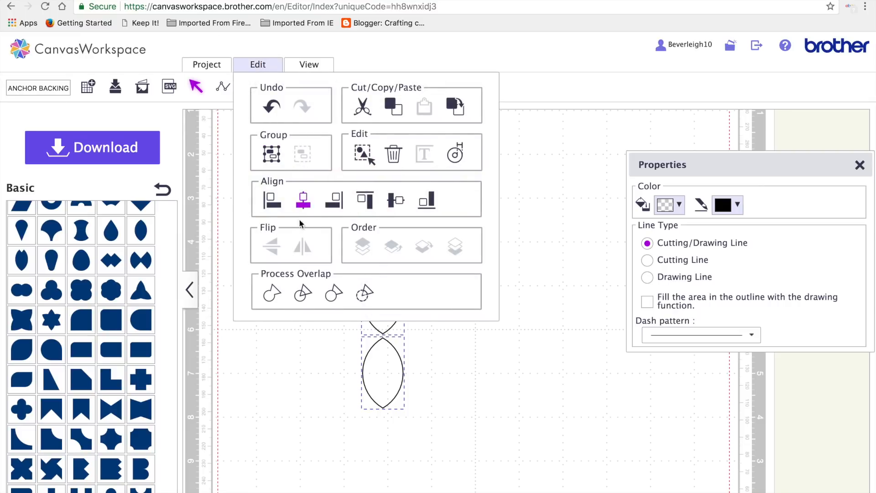
{"action": "left_click", "coordinate": [307, 208]}
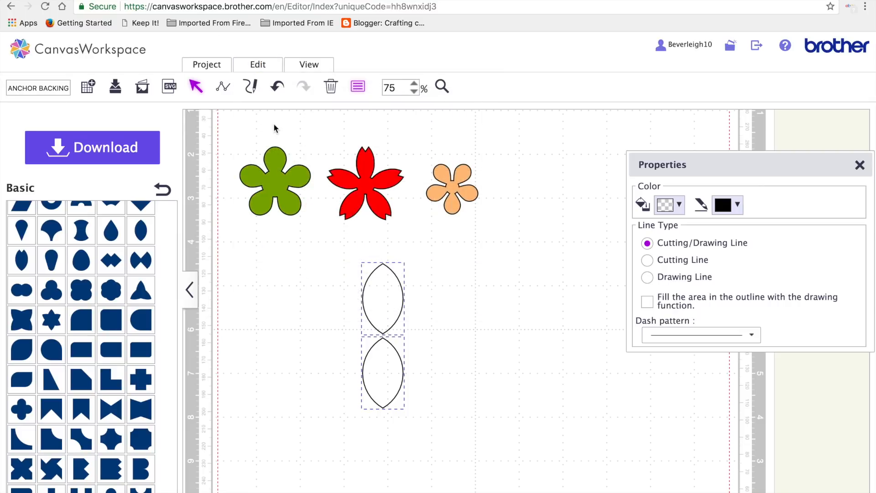
Group the two stacked pointed ovals and make four duplicates of the pair.
{"action": "left_click", "coordinate": [259, 64]}
{"action": "left_click", "coordinate": [274, 155]}
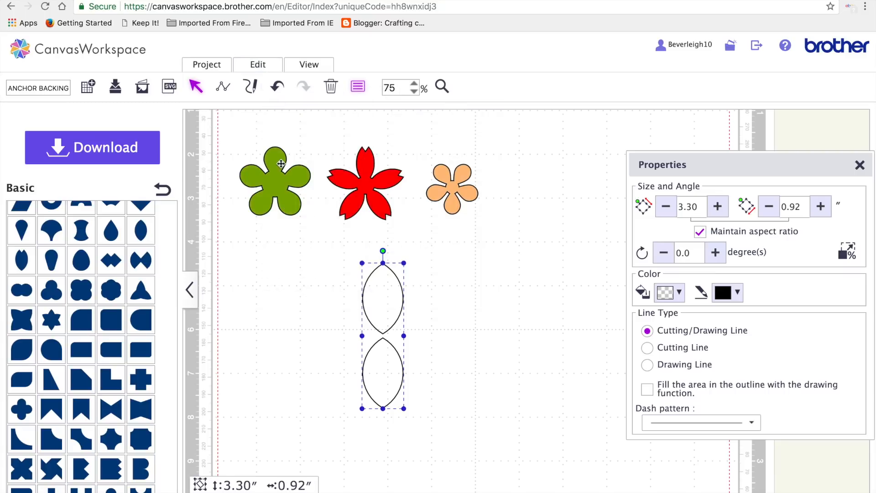
{"action": "key", "text": "ctrl+d"}
{"action": "key", "text": "ctrl+d"}
{"action": "key", "text": "ctrl+d"}
{"action": "key", "text": "ctrl+d"}
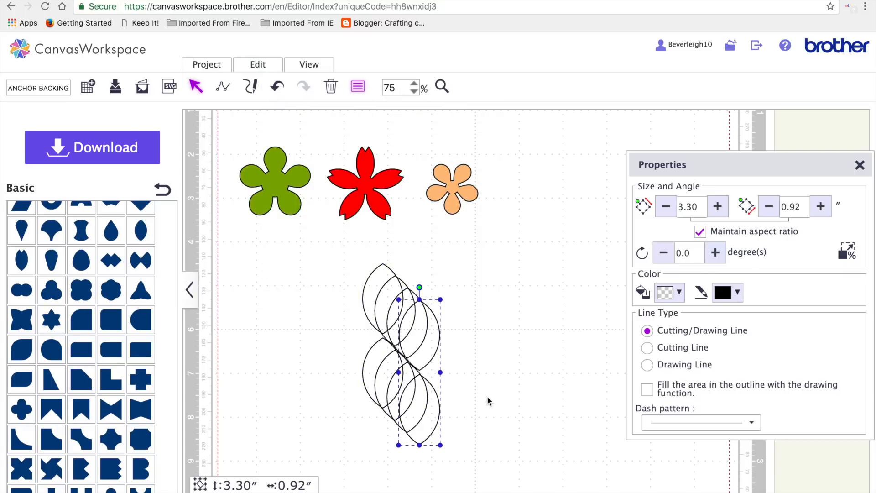
Align all five oval pairs by their horizontal and vertical centres so they stack exactly.
{"action": "left_click", "coordinate": [332, 273]}
{"action": "left_click_drag", "start_coordinate": [332, 274], "coordinate": [465, 427]}
{"action": "left_click", "coordinate": [258, 64]}
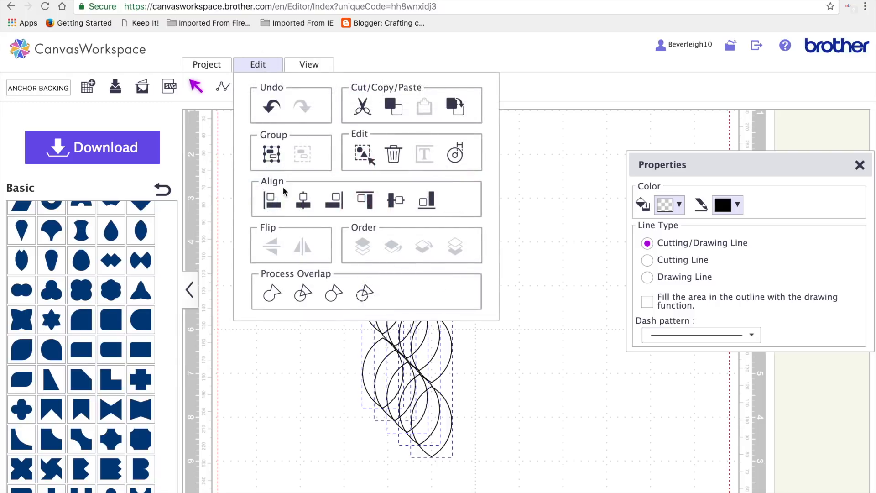
{"action": "left_click", "coordinate": [304, 203]}
{"action": "left_click", "coordinate": [256, 64]}
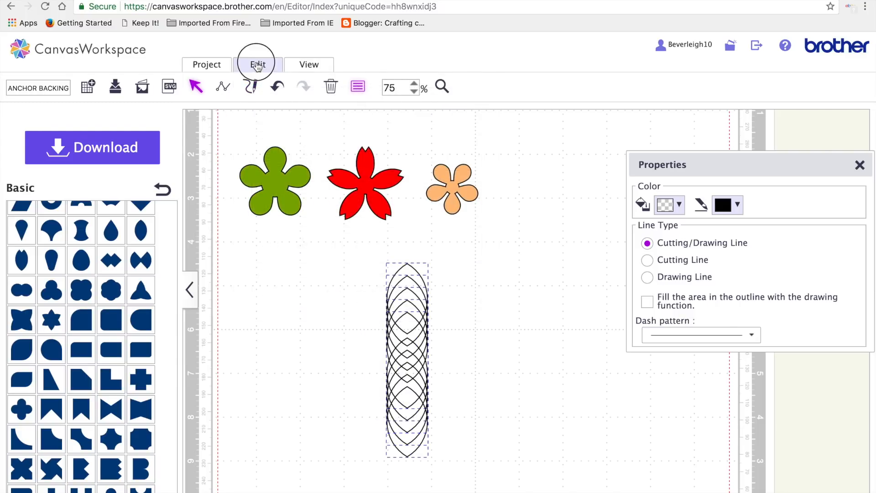
{"action": "left_click", "coordinate": [395, 201]}
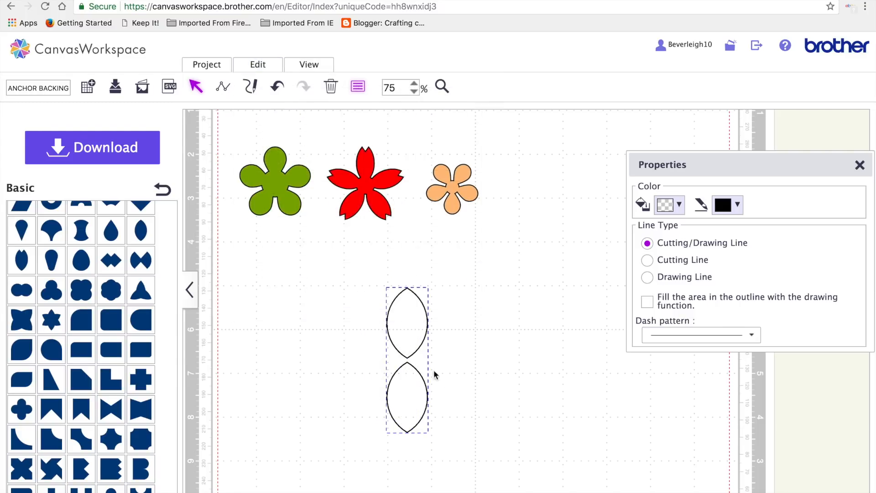
Rotate the topmost pair of pointed ovals to 72 degrees.
{"action": "left_click", "coordinate": [483, 377]}
{"action": "left_click", "coordinate": [414, 340]}
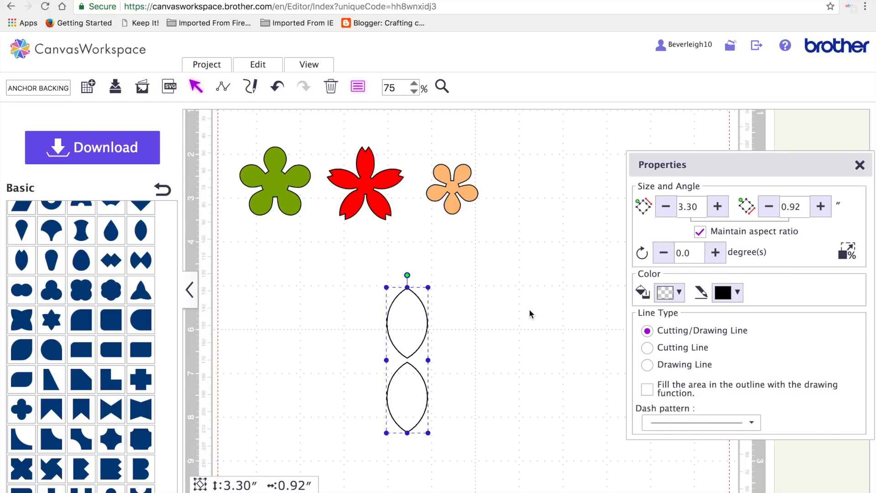
{"action": "left_click", "coordinate": [696, 252]}
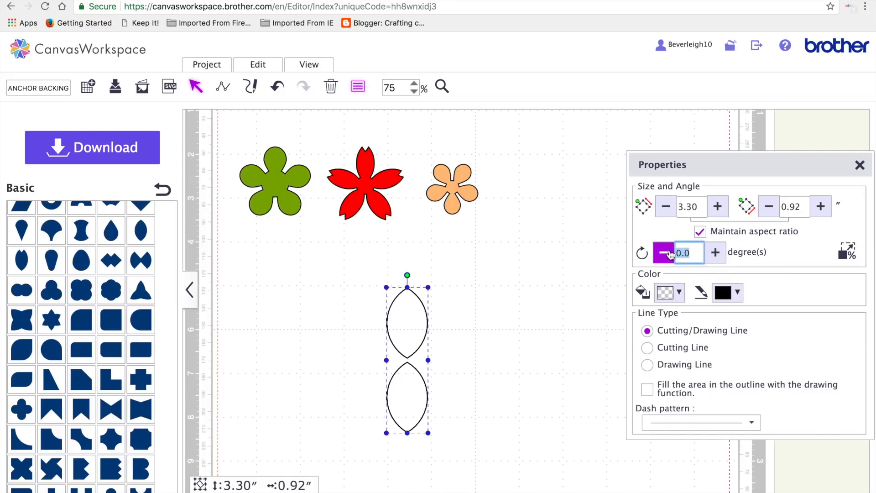
{"action": "type", "text": "72"}
{"action": "key", "text": "Return"}
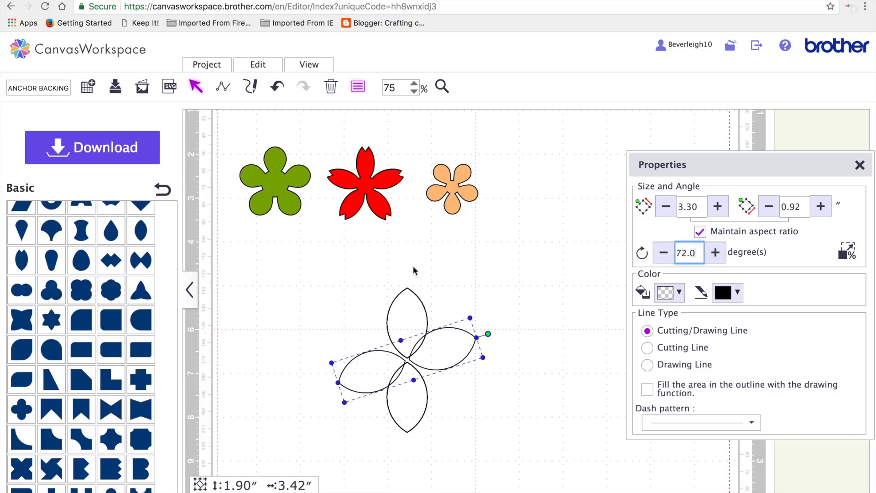
Ungroup the 72-degree pair and delete its lower-left petal.
{"action": "left_click", "coordinate": [259, 66]}
{"action": "left_click", "coordinate": [302, 155]}
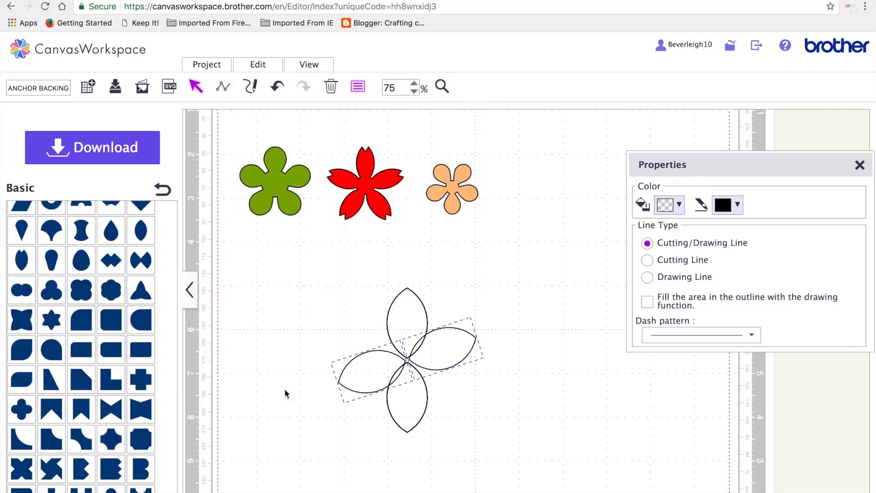
{"action": "left_click", "coordinate": [290, 414]}
{"action": "left_click", "coordinate": [343, 384]}
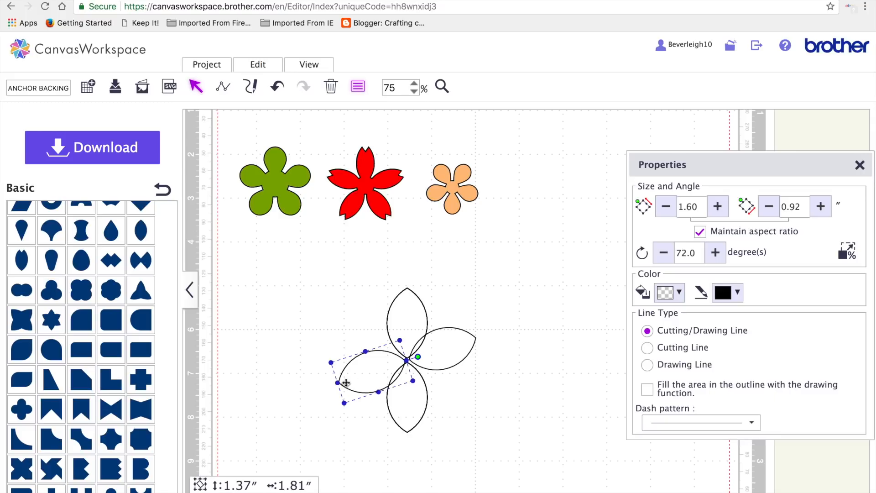
{"action": "key", "text": "Delete"}
Rotate another pair from the vertical stack to 144 degrees.
{"action": "left_click", "coordinate": [405, 325]}
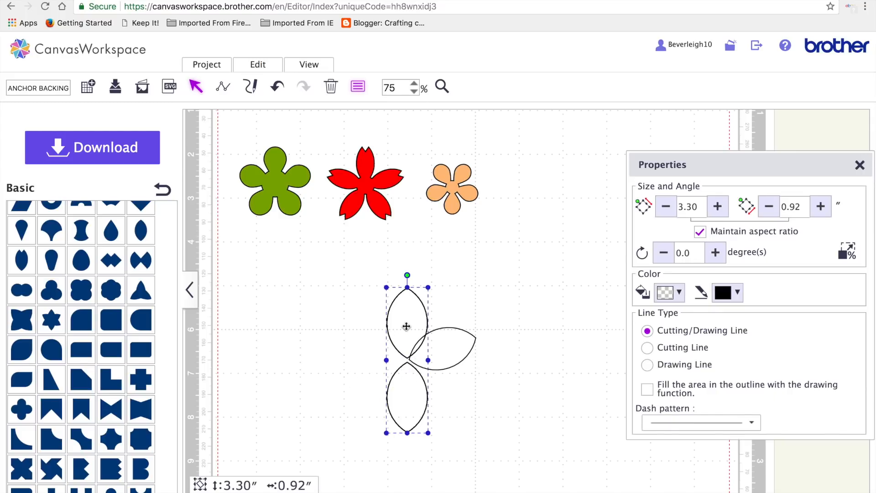
{"action": "double_click", "coordinate": [687, 252]}
{"action": "type", "text": "144"}
{"action": "key", "text": "Return"}
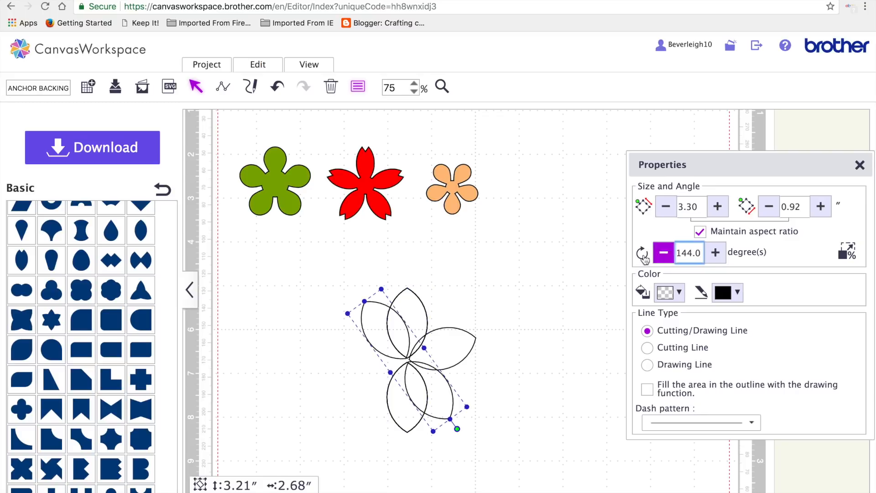
Ungroup the 144-degree pair and delete its upper-left petal.
{"action": "left_click", "coordinate": [258, 65]}
{"action": "left_click", "coordinate": [302, 155]}
{"action": "left_click", "coordinate": [501, 461]}
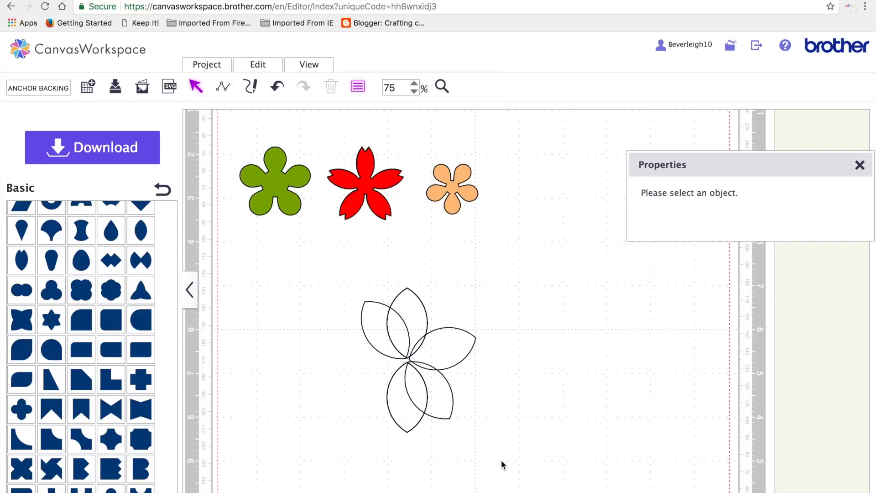
{"action": "left_click", "coordinate": [389, 343]}
{"action": "key", "text": "Delete"}
Rotate the next pair from the vertical stack to 216 degrees.
{"action": "left_click", "coordinate": [413, 321]}
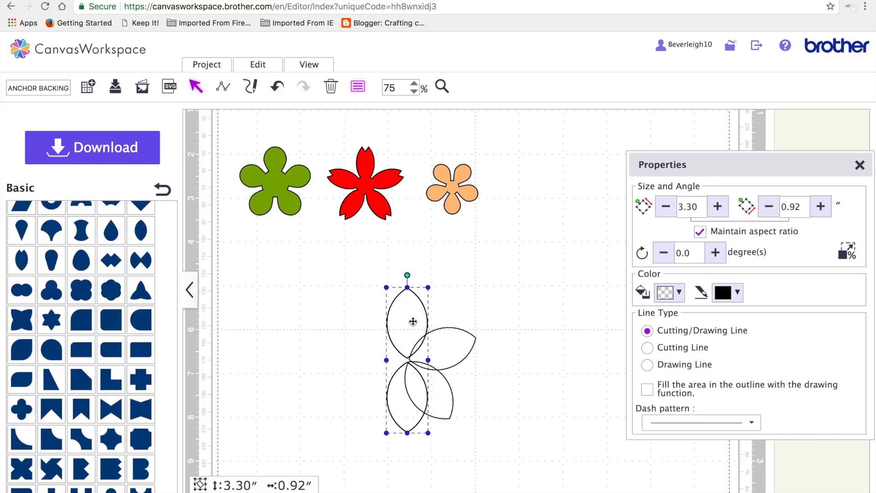
{"action": "left_click", "coordinate": [691, 250]}
{"action": "type", "text": "216"}
{"action": "key", "text": "Return"}
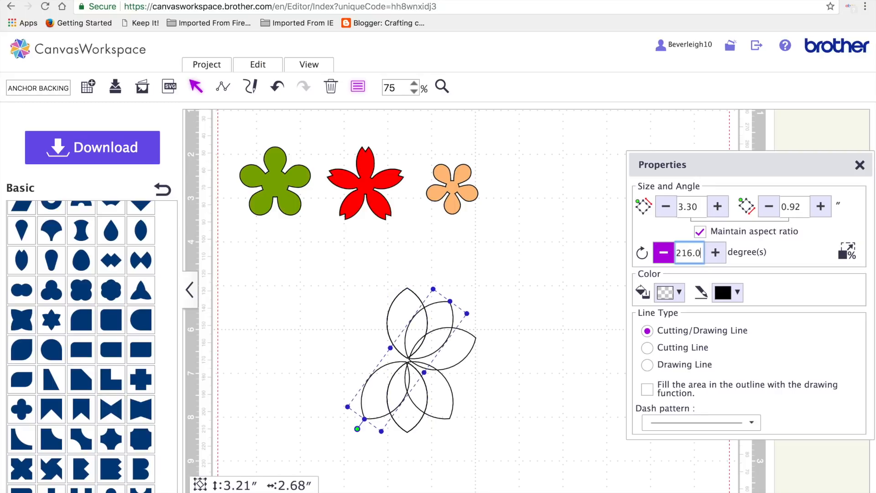
Ungroup the 216-degree pair and delete its upper-right petal.
{"action": "left_click", "coordinate": [258, 64]}
{"action": "left_click", "coordinate": [306, 155]}
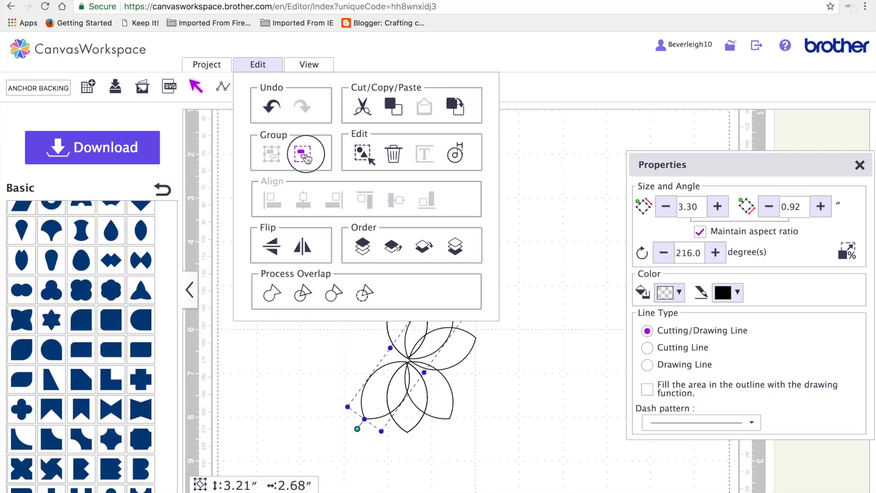
{"action": "left_click", "coordinate": [505, 286]}
{"action": "left_click", "coordinate": [435, 322]}
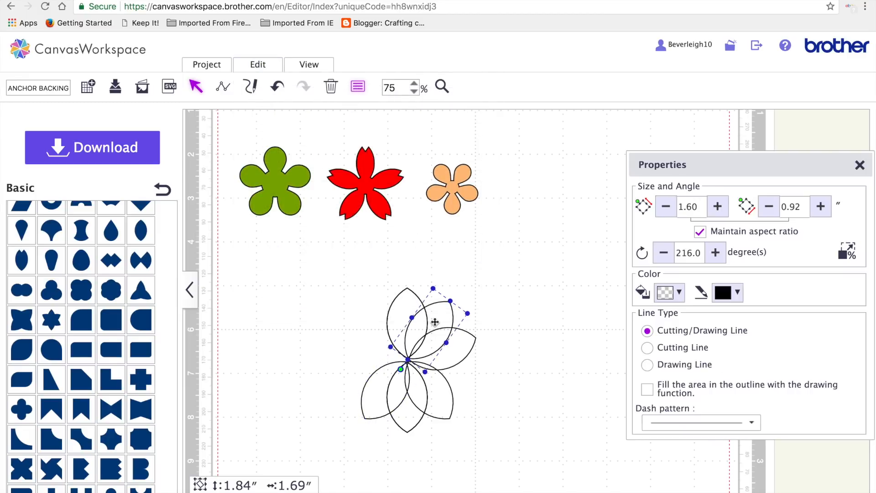
{"action": "key", "text": "Delete"}
Rotate one of the two remaining vertical pairs to 288 degrees.
{"action": "left_click", "coordinate": [409, 321]}
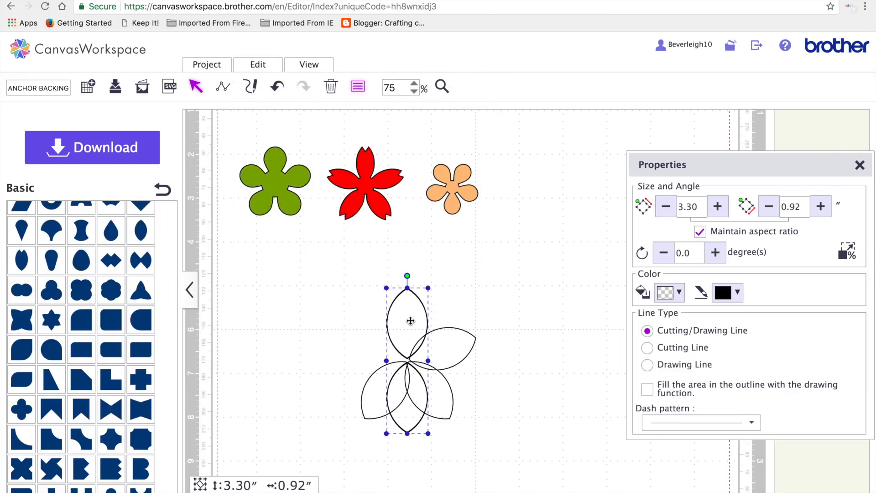
{"action": "left_click_drag", "start_coordinate": [694, 251], "coordinate": [677, 257]}
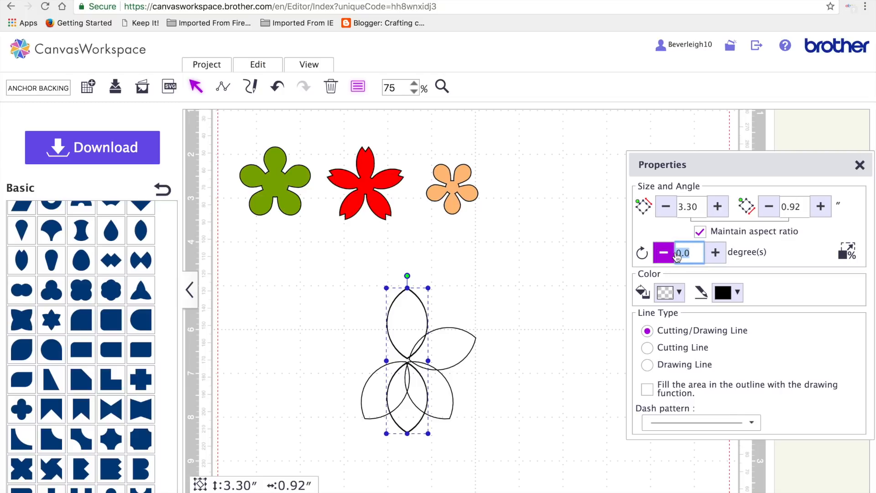
{"action": "type", "text": "288"}
{"action": "key", "text": "Return"}
Ungroup the 288-degree pair and delete its lower-right petal.
{"action": "left_click", "coordinate": [254, 65]}
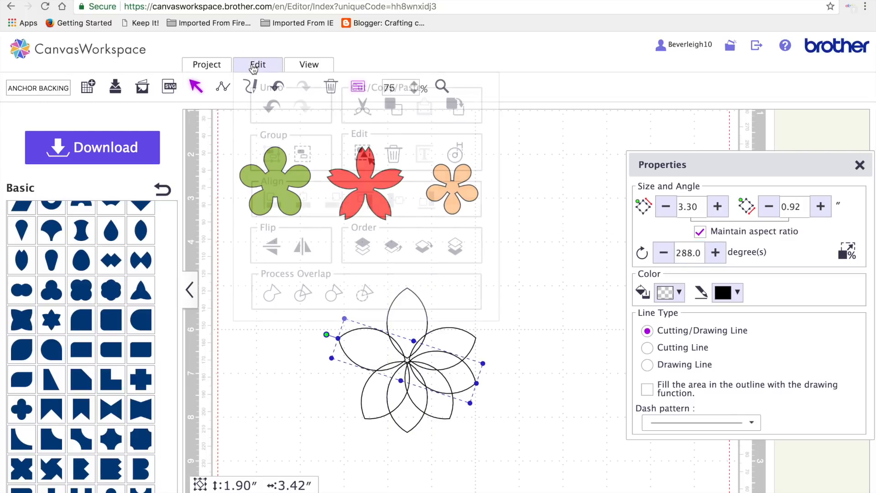
{"action": "left_click", "coordinate": [305, 153]}
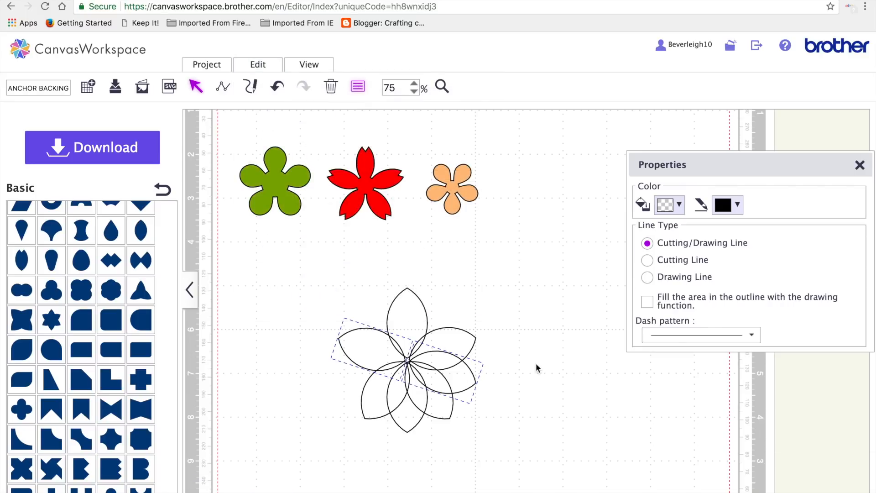
{"action": "left_click", "coordinate": [542, 381]}
{"action": "left_click", "coordinate": [458, 368]}
{"action": "key", "text": "Delete"}
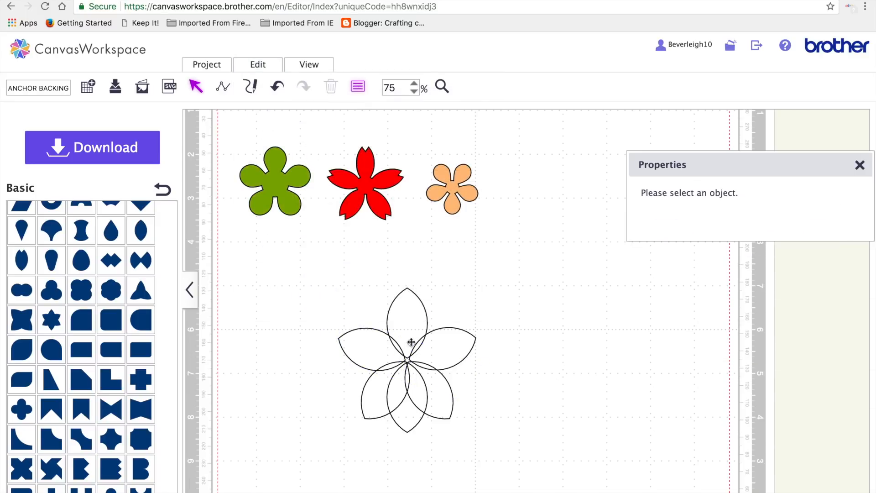
Ungroup the last vertical pair and delete its bottom petal, keeping five evenly spaced petals.
{"action": "left_click", "coordinate": [407, 315]}
{"action": "left_click", "coordinate": [252, 68]}
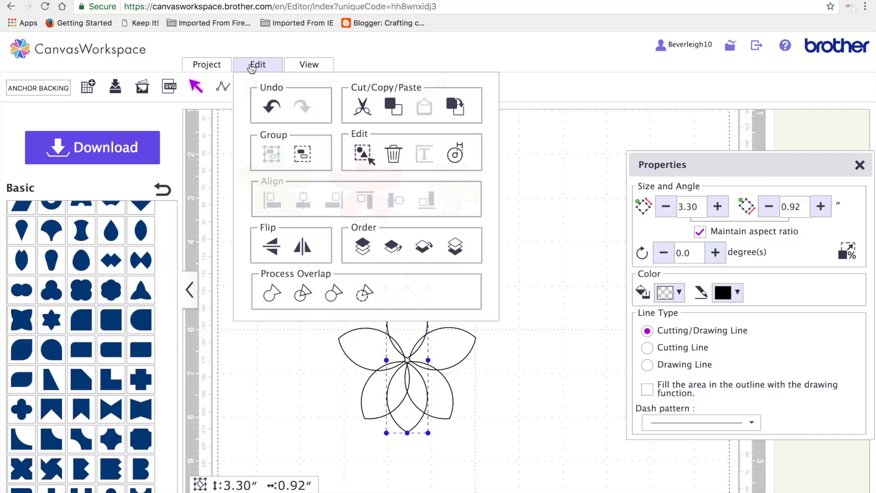
{"action": "left_click", "coordinate": [305, 166]}
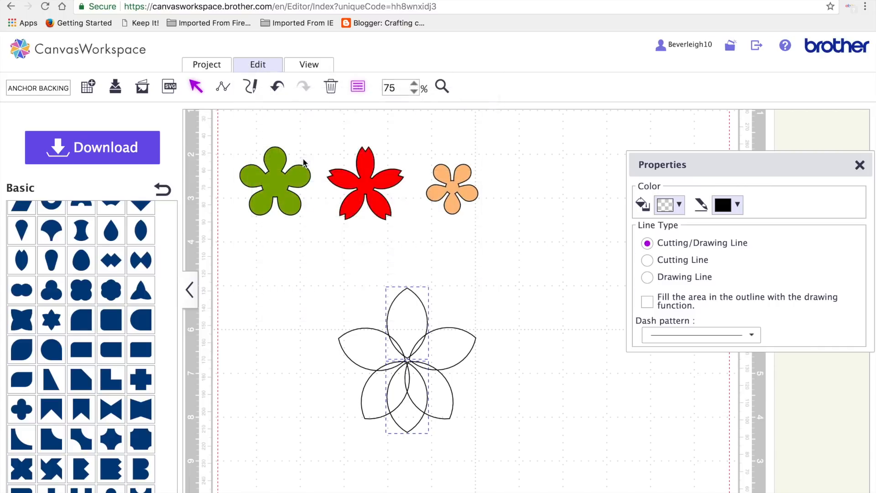
{"action": "left_click", "coordinate": [630, 439]}
{"action": "left_click", "coordinate": [418, 425]}
{"action": "key", "text": "Delete"}
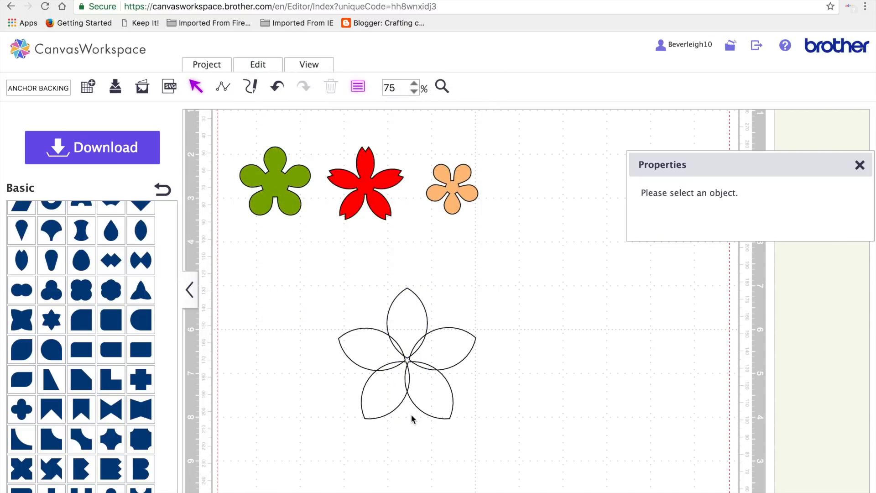
Weld the five pointed petals into one flower outline and move it below the green and red flowers.
{"action": "left_click_drag", "start_coordinate": [300, 290], "coordinate": [489, 438]}
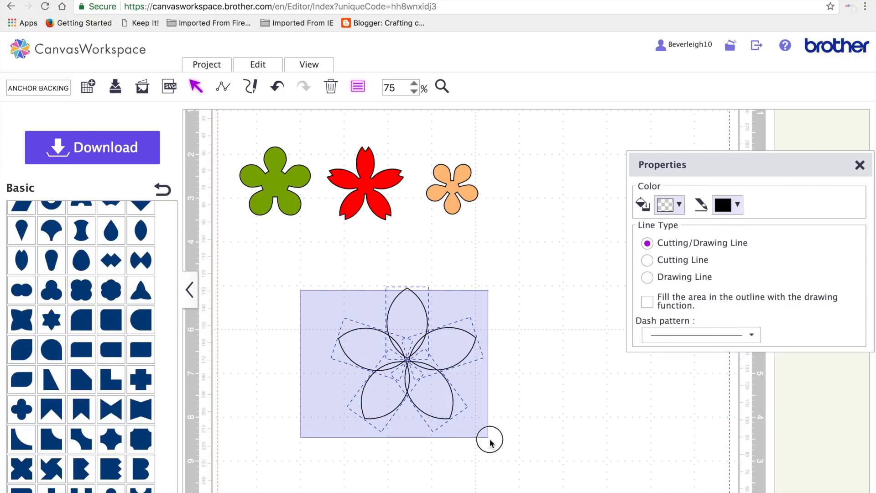
{"action": "left_click", "coordinate": [256, 64]}
{"action": "left_click", "coordinate": [272, 294]}
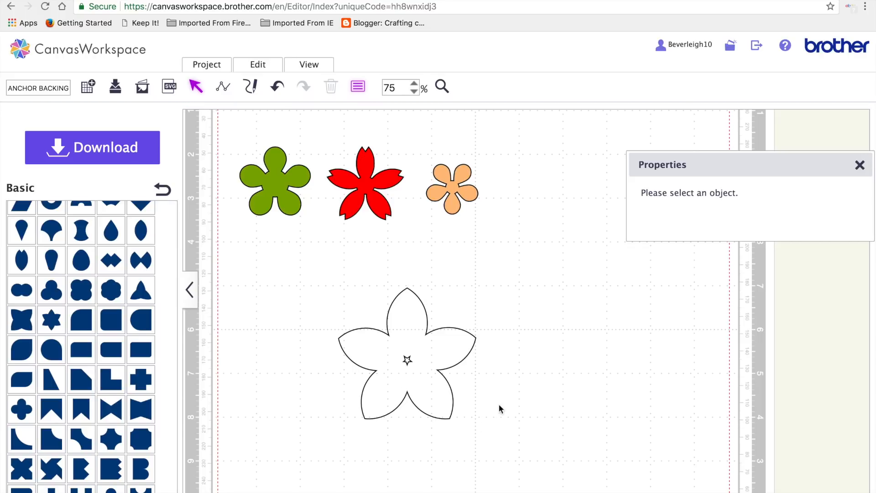
{"action": "left_click", "coordinate": [409, 366]}
{"action": "left_click_drag", "start_coordinate": [408, 365], "coordinate": [336, 346]}
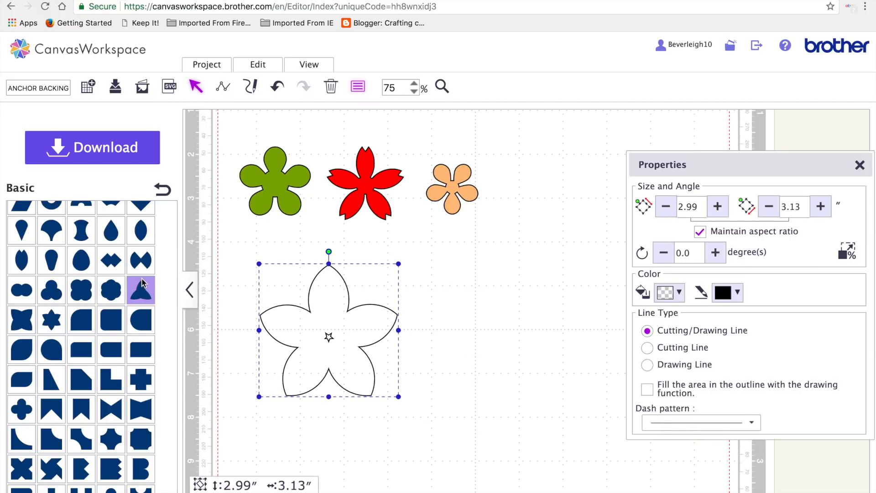
Add the basic six-lobed scalloped shape, shrink it to about 0.93 by 0.87 inches and place it beside the large flower.
{"action": "left_click_drag", "start_coordinate": [108, 290], "coordinate": [293, 302]}
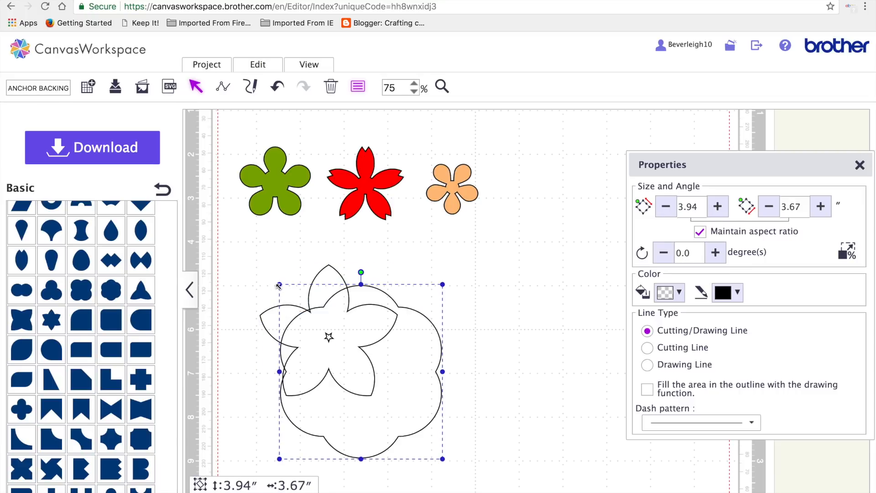
{"action": "left_click_drag", "start_coordinate": [280, 290], "coordinate": [402, 365]}
{"action": "left_click_drag", "start_coordinate": [425, 431], "coordinate": [469, 348]}
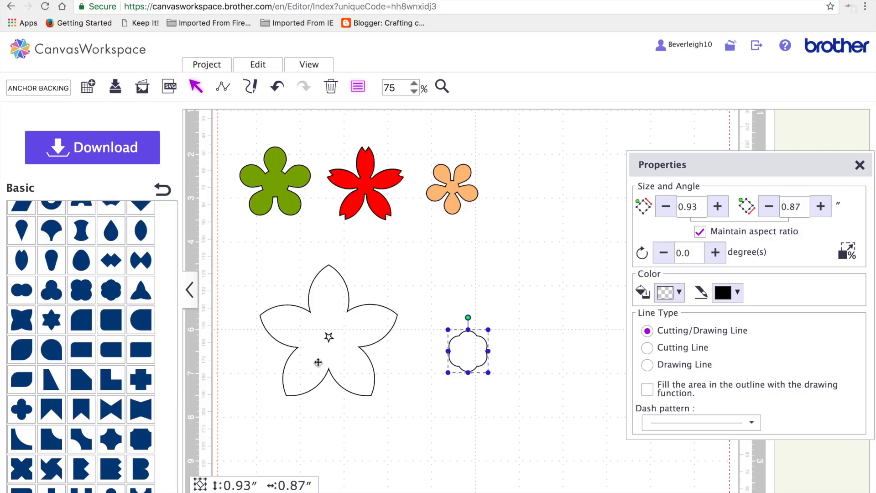
Edit the large flower's points and delete all those forming the small star outline at its centre.
{"action": "left_click", "coordinate": [330, 339]}
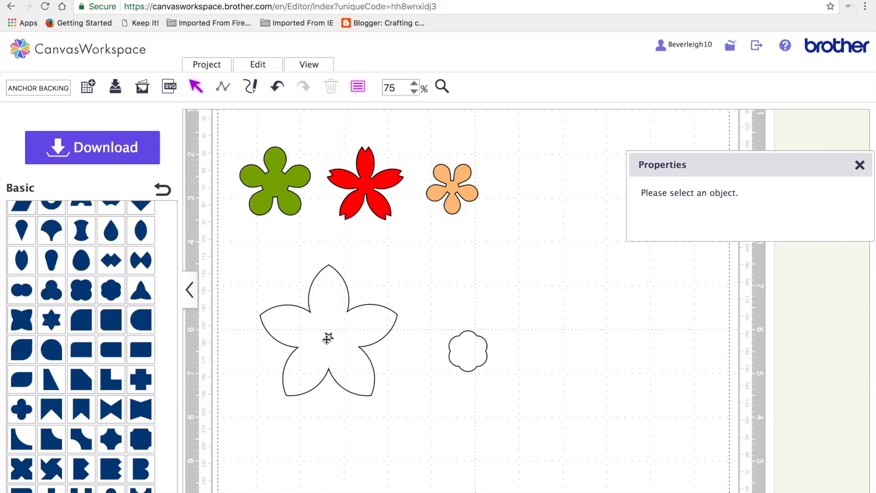
{"action": "double_click", "coordinate": [327, 339]}
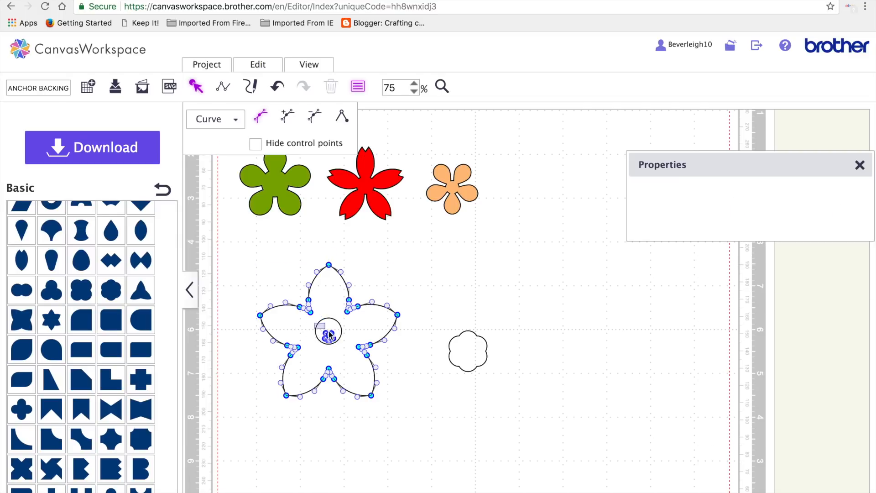
{"action": "left_click", "coordinate": [339, 350]}
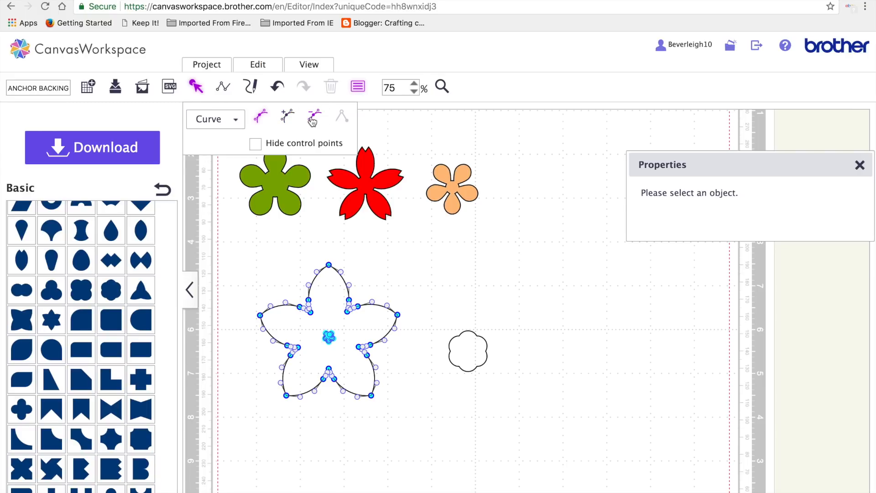
{"action": "left_click", "coordinate": [556, 376]}
Fill the large pointed-petal flower outline with bright yellow.
{"action": "mouse_move", "coordinate": [469, 350]}
{"action": "left_mouse_down"}
{"action": "mouse_move", "coordinate": [322, 336]}
{"action": "mouse_move", "coordinate": [470, 350]}
{"action": "left_mouse_up"}
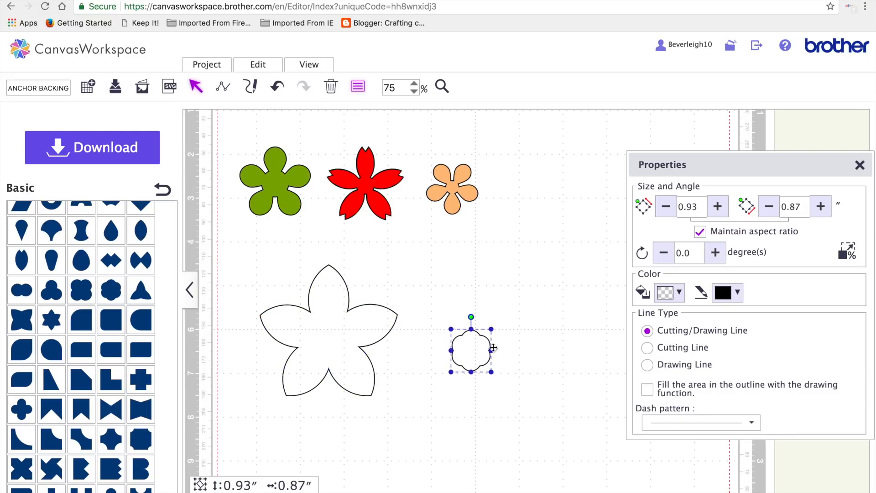
{"action": "left_click", "coordinate": [350, 326]}
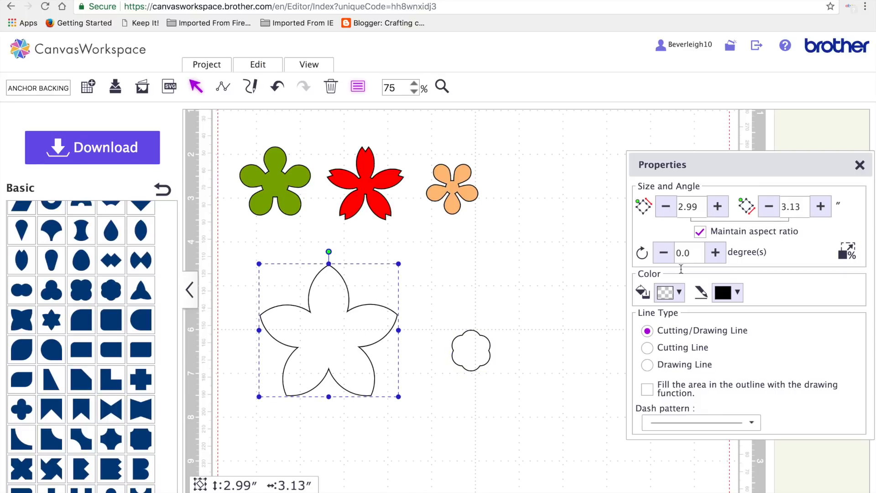
{"action": "left_click", "coordinate": [678, 292]}
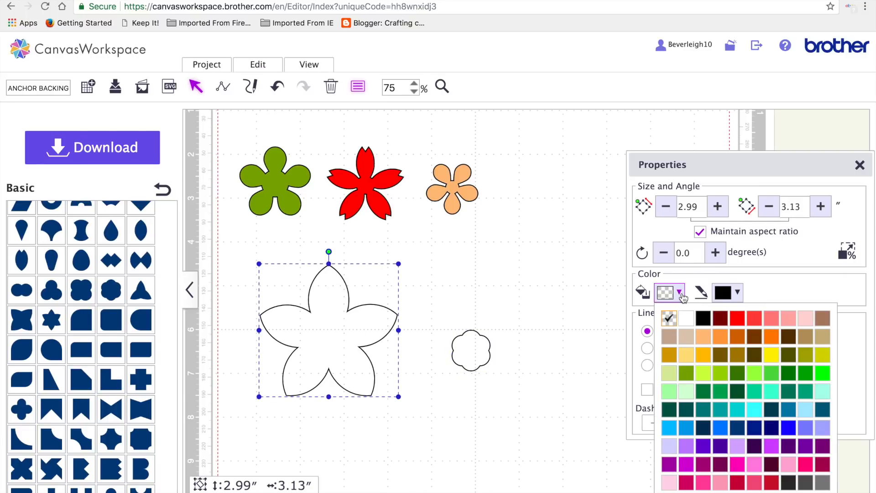
{"action": "left_click", "coordinate": [778, 358]}
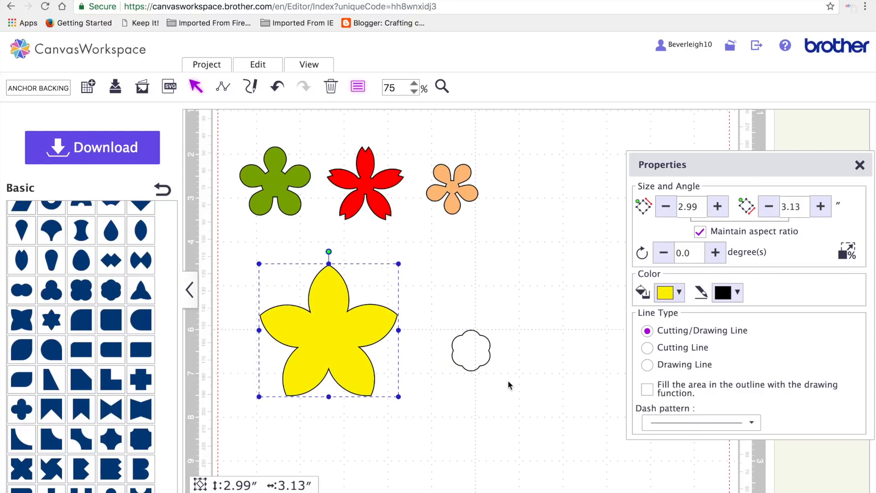
Fill the small scalloped shape with orange and place it at the centre of the yellow flower.
{"action": "left_click", "coordinate": [470, 352]}
{"action": "left_click", "coordinate": [678, 293]}
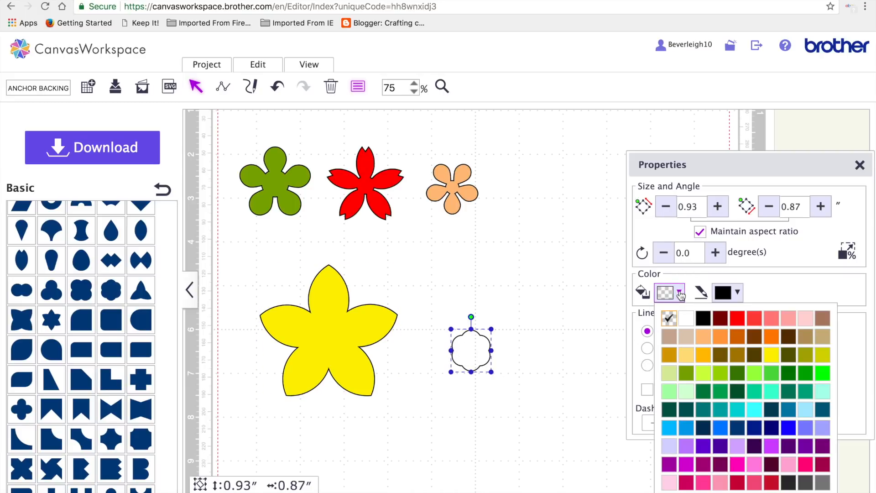
{"action": "left_click", "coordinate": [769, 336]}
{"action": "left_click_drag", "start_coordinate": [478, 355], "coordinate": [339, 340]}
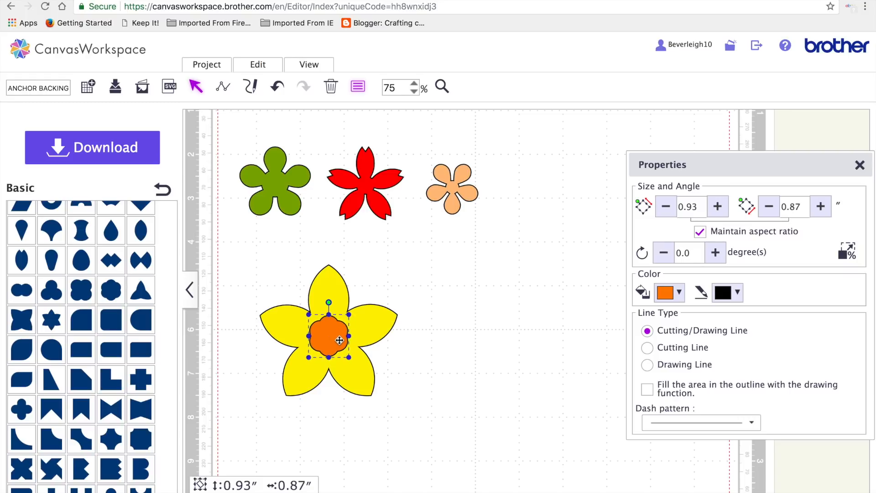
{"action": "left_click", "coordinate": [432, 387]}
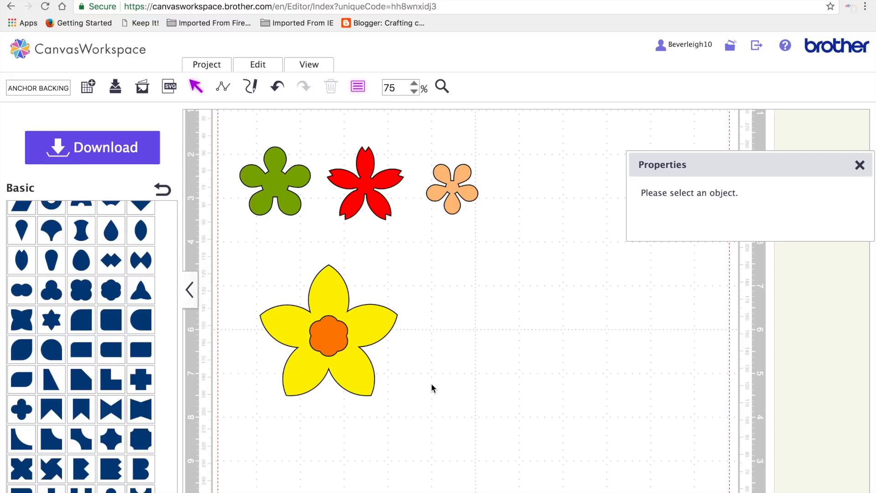
Rename the project as "five petal flower" and save it, overwriting the existing project.
{"action": "triple_click", "coordinate": [69, 88]}
{"action": "type", "text": "PAPER"}
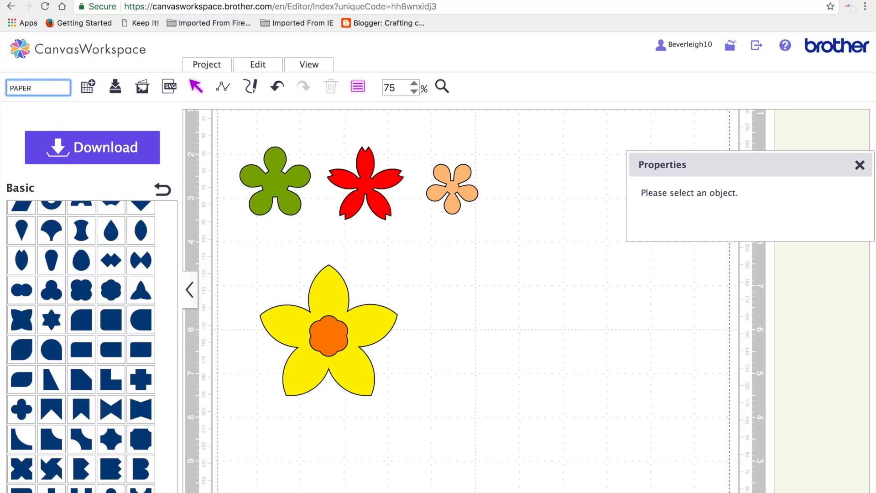
{"action": "key", "text": "BackSpace"}
{"action": "type", "text": "Fl"}
{"action": "key", "text": "BackSpace"}
{"action": "type", "text": "f"}
{"action": "left_click", "coordinate": [116, 89]}
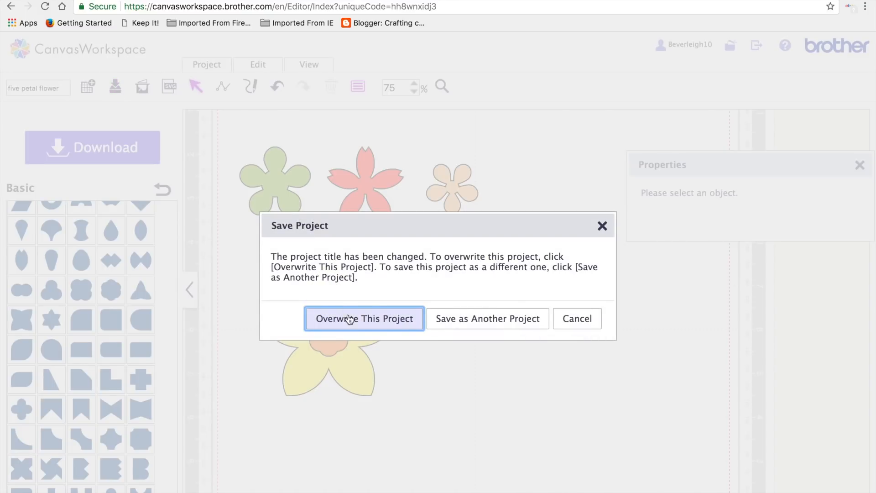
{"action": "left_click", "coordinate": [348, 317]}
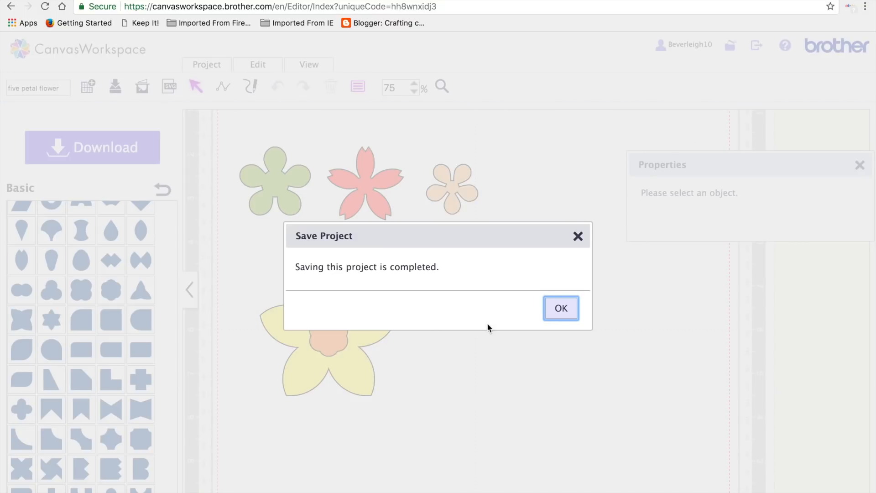
{"action": "left_click", "coordinate": [561, 308]}
Check the file transfer methods offered for the five petal flower project, then close them.
{"action": "left_click", "coordinate": [100, 147]}
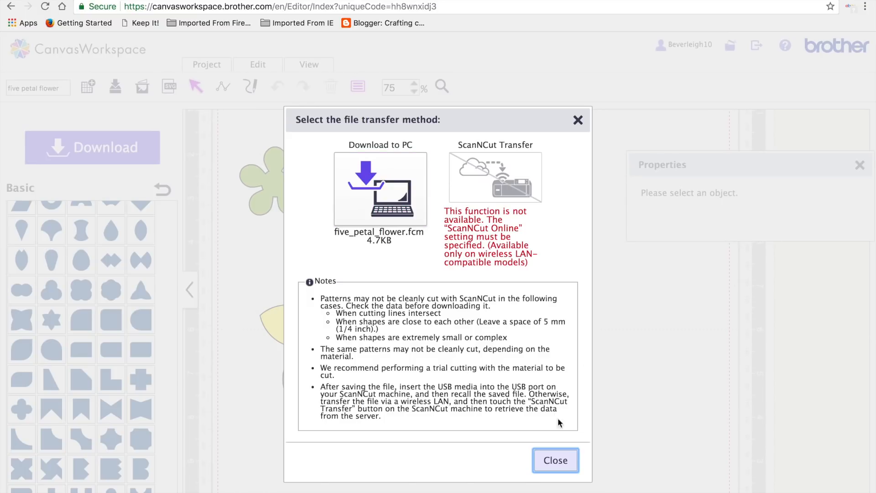
{"action": "left_click", "coordinate": [560, 462]}
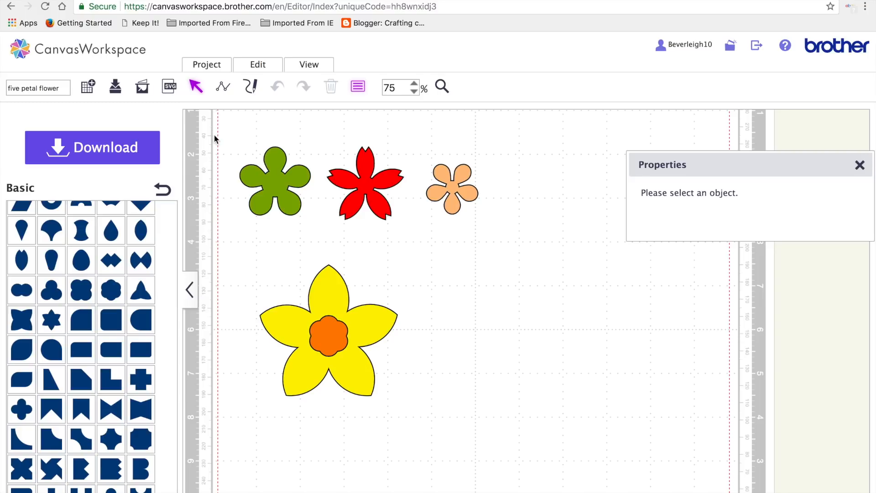
Inspect the inner joints at the centre of the red flower at 1000% zoom and return the view to 100%.
{"action": "left_click", "coordinate": [441, 86]}
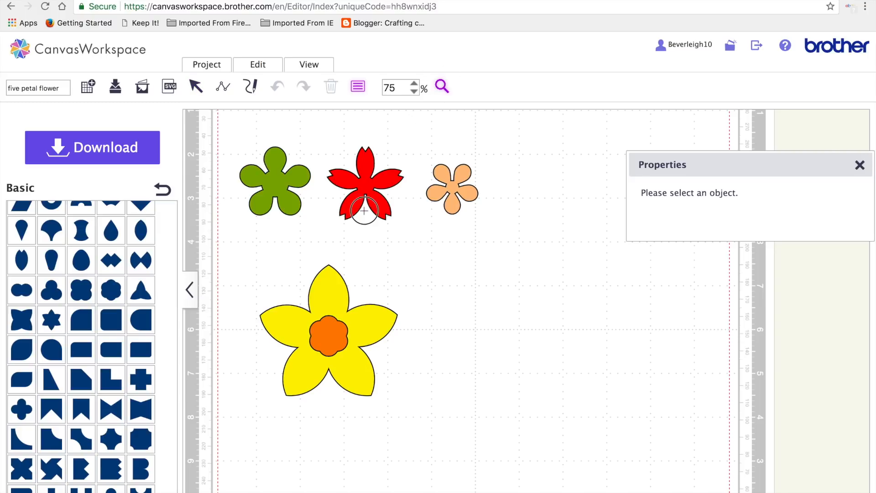
{"action": "left_click", "coordinate": [363, 210]}
{"action": "scroll", "coordinate": [530, 336], "scroll_direction": "down", "scroll_amount": 4}
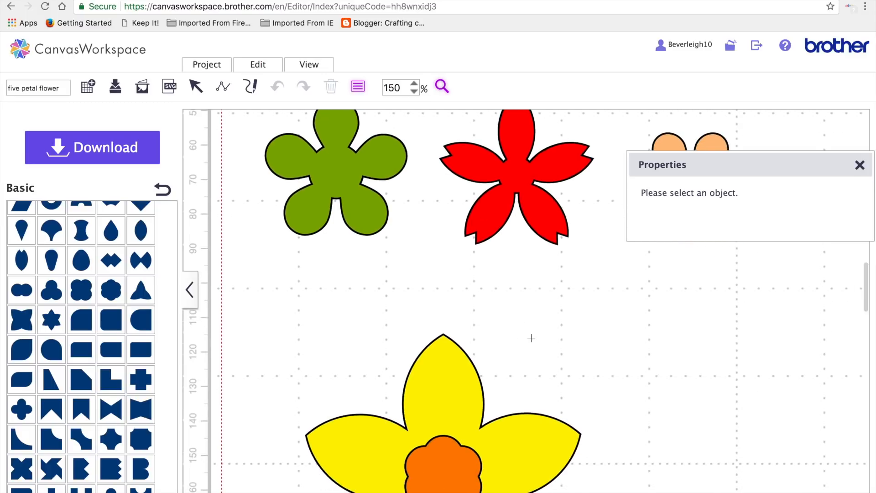
{"action": "left_click", "coordinate": [858, 168]}
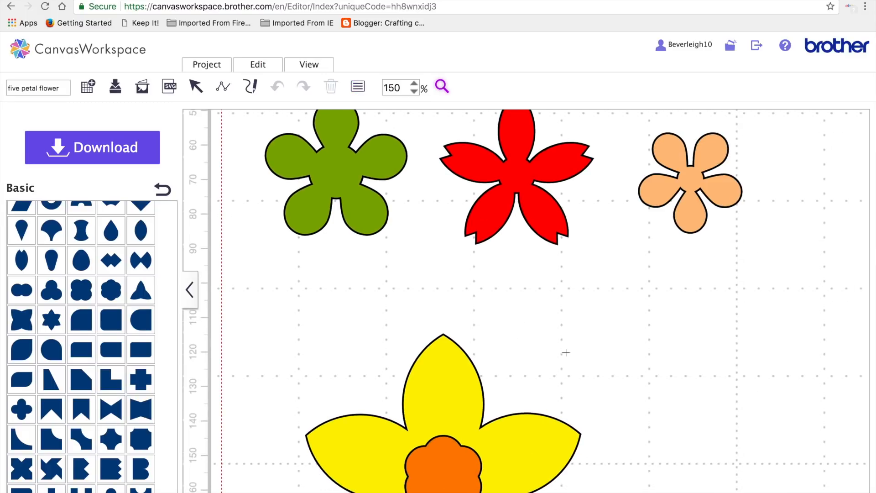
{"action": "left_click_drag", "start_coordinate": [512, 196], "coordinate": [523, 221]}
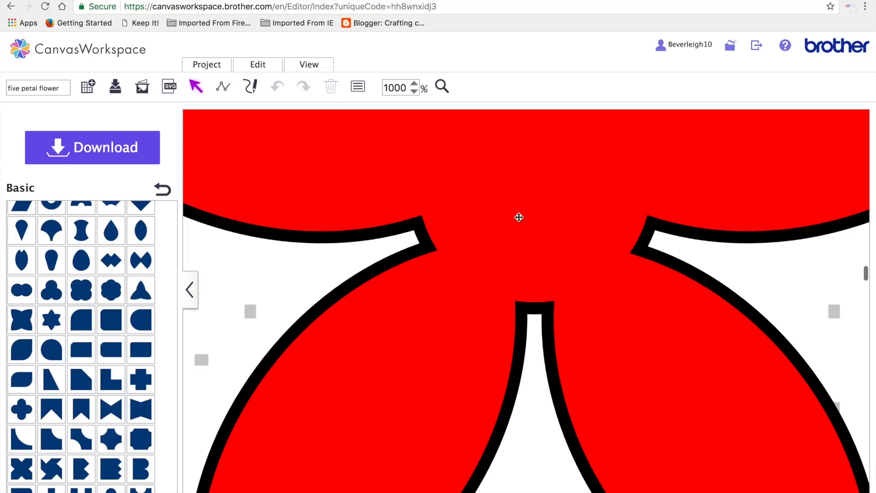
{"action": "double_click", "coordinate": [407, 87]}
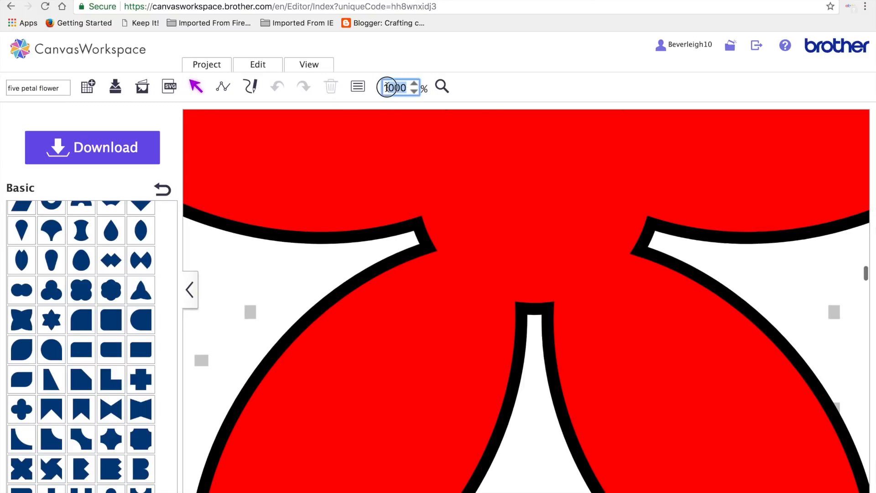
{"action": "type", "text": "1100"}
{"action": "key", "text": "Return"}
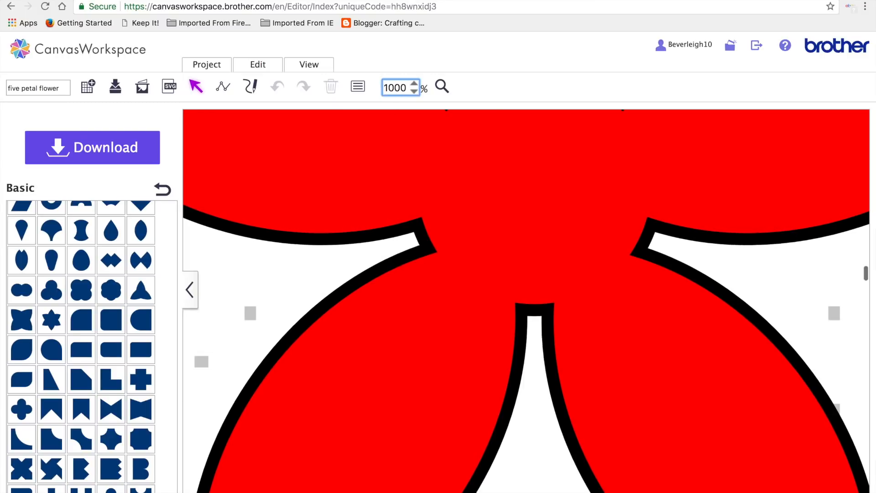
{"action": "key", "text": "Return"}
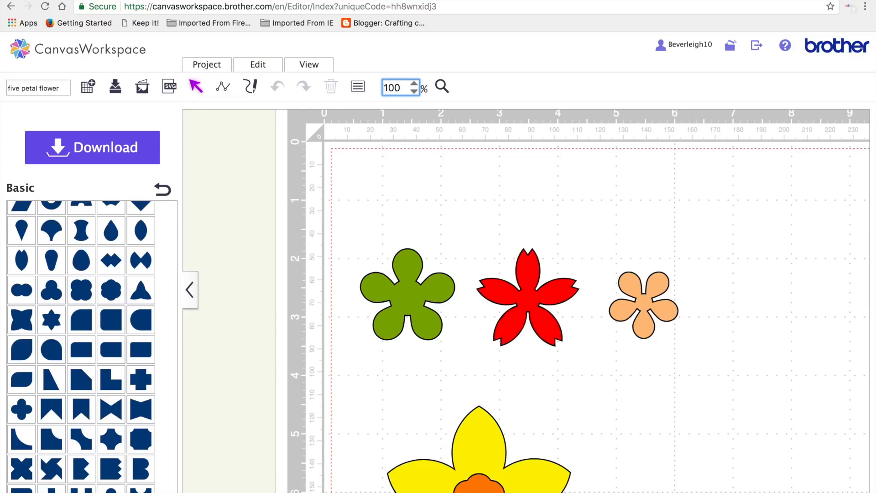
{"action": "scroll", "coordinate": [413, 197], "scroll_direction": "down", "scroll_amount": 5}
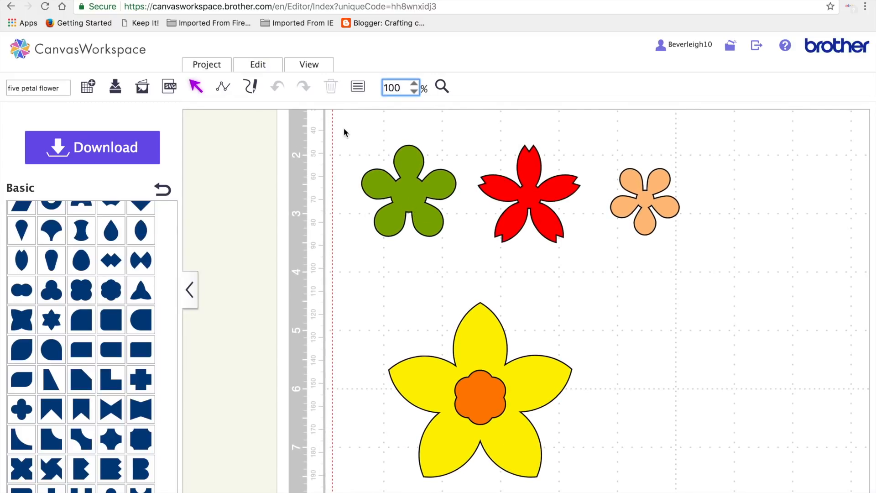
Deselect everything and capture a screenshot of the canvas area containing the flowers.
{"action": "left_click", "coordinate": [194, 87]}
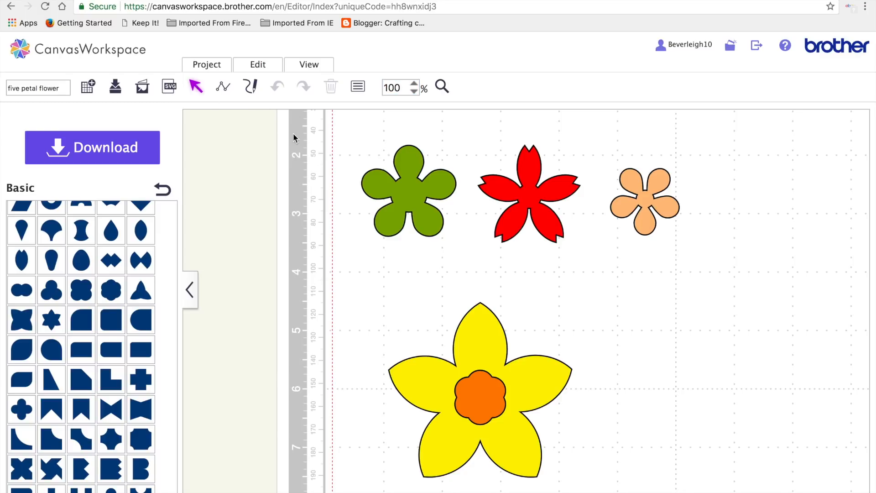
{"action": "left_click_drag", "start_coordinate": [333, 128], "coordinate": [646, 457]}
{"action": "left_click", "coordinate": [710, 361]}
{"action": "key", "text": "super+shift+4"}
{"action": "left_click_drag", "start_coordinate": [343, 122], "coordinate": [514, 280]}
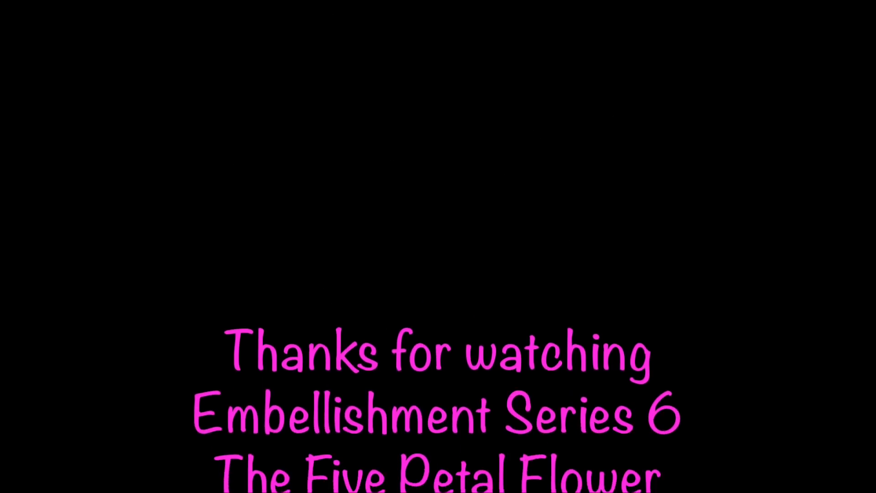